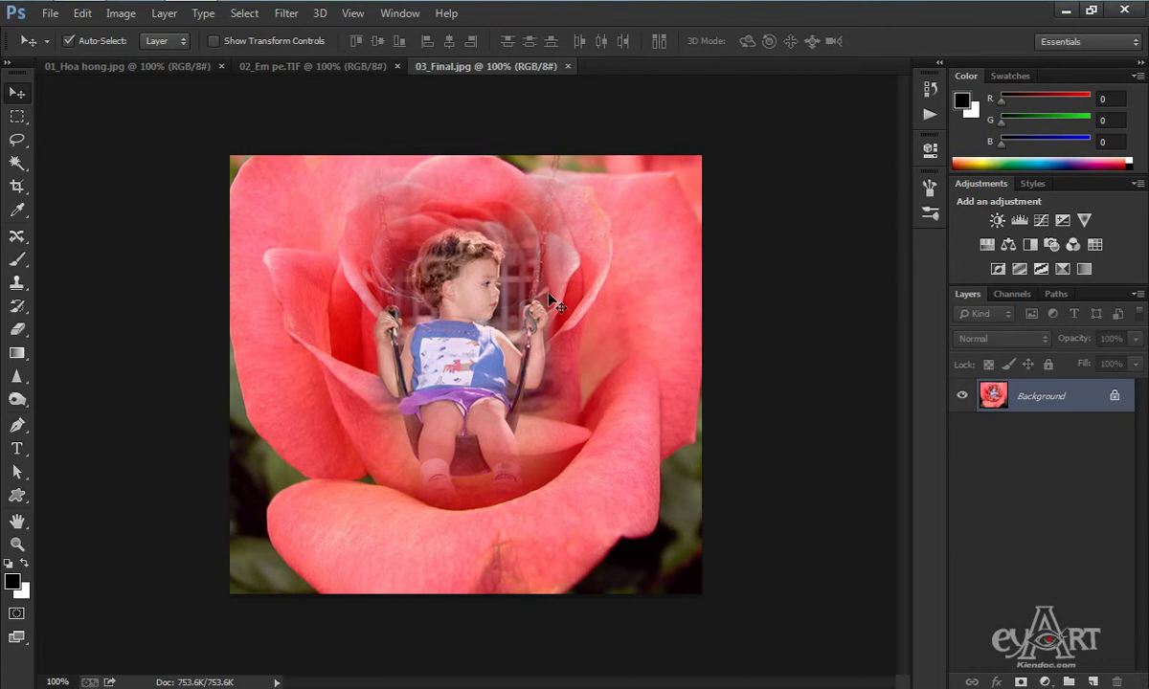
Copy the child photo from 02_Em pe.TIF into 01_Hoa hong.jpg as a new layer over the rose.
left_click(110, 67)
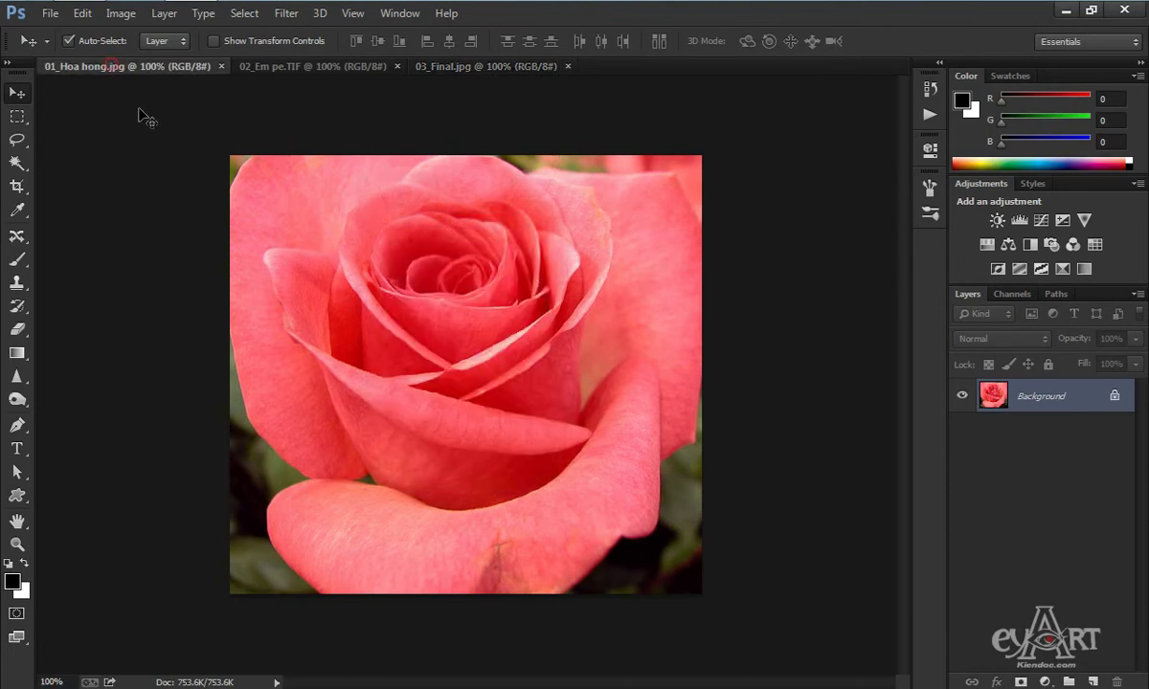
left_click(297, 66)
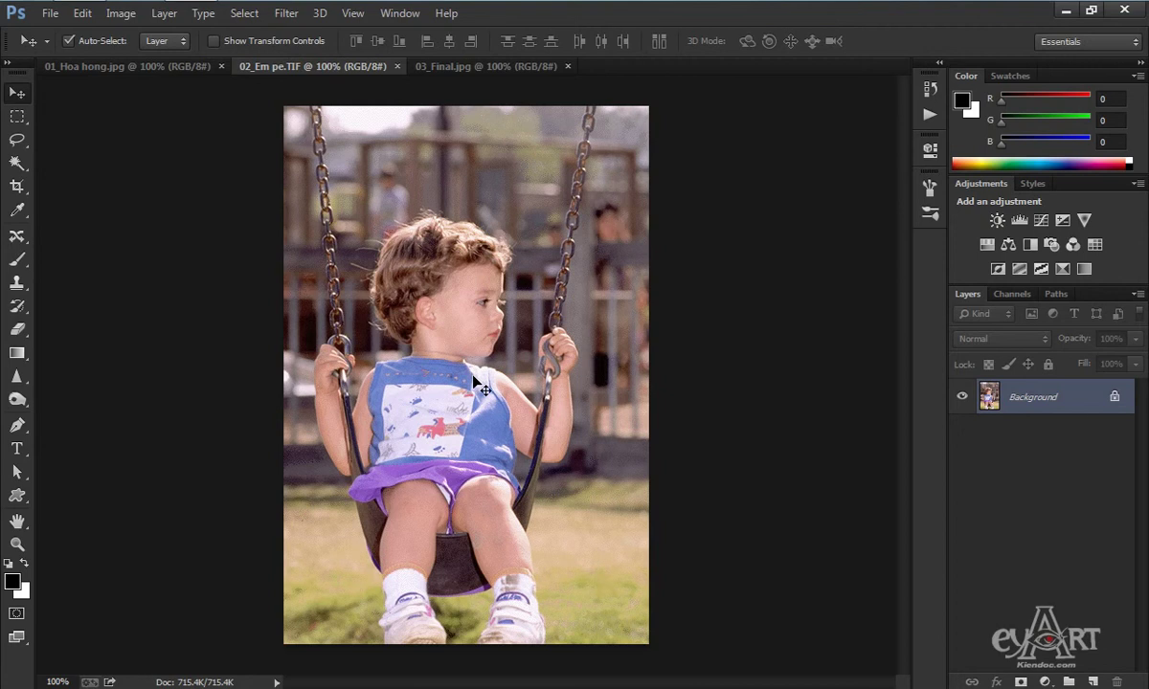
left_click_drag(163, 75, 458, 356)
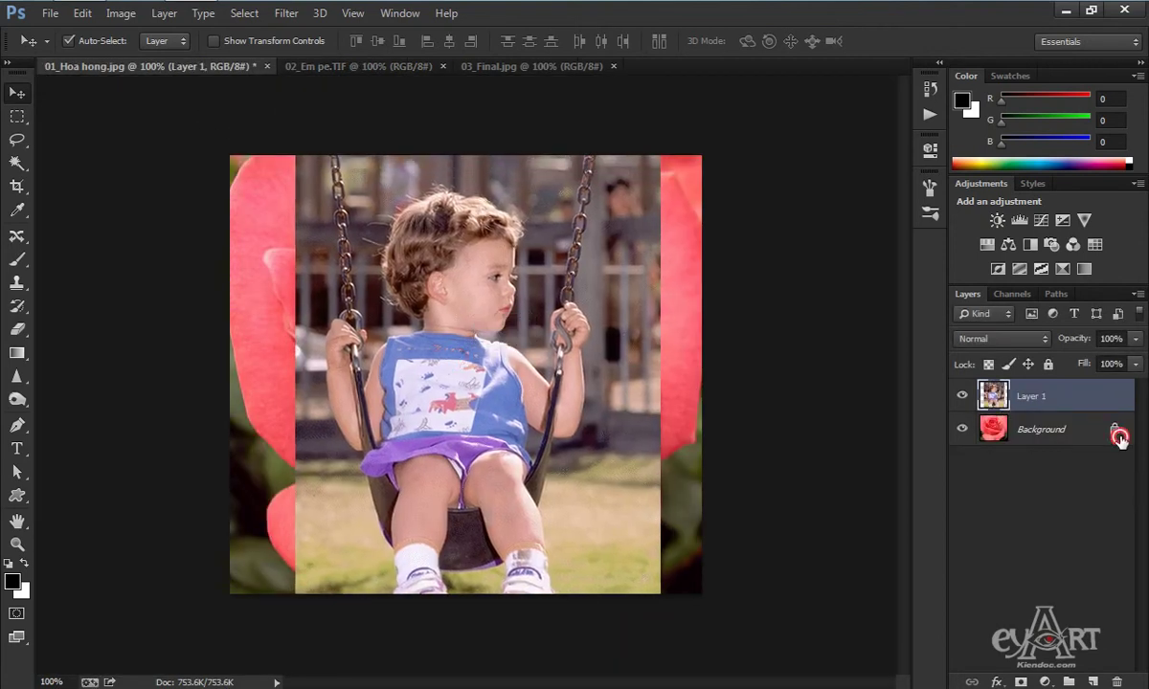
Convert the rose Background into a regular layer and place the child layer beneath it.
double_click(1050, 421)
left_click(723, 289)
left_click_drag(1082, 402, 1091, 443)
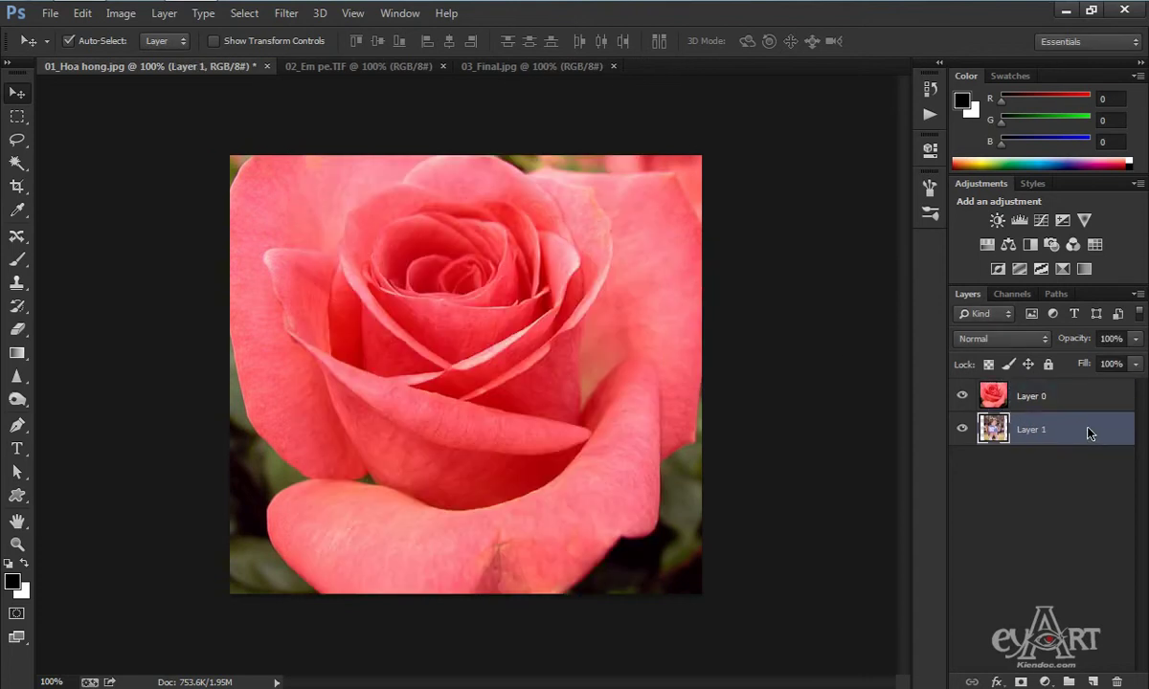
Add a layer mask to the rose layer and apply black-to-transparent radial gradients at its centre to reveal the child.
left_click(1082, 406)
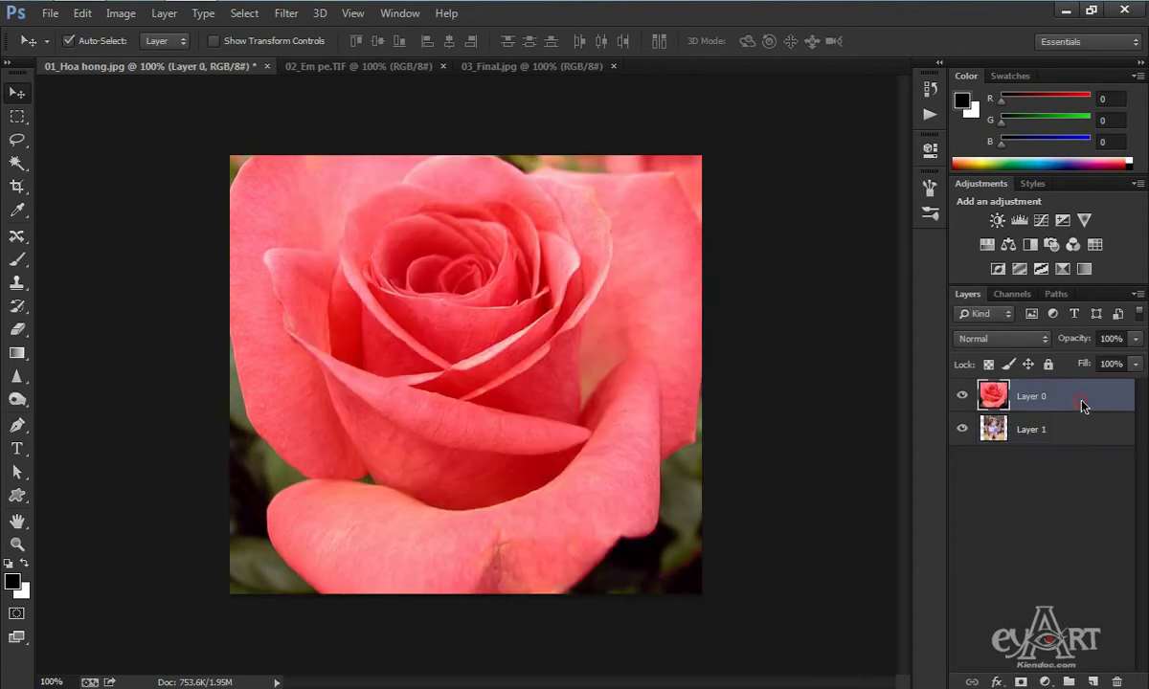
left_click(1020, 683)
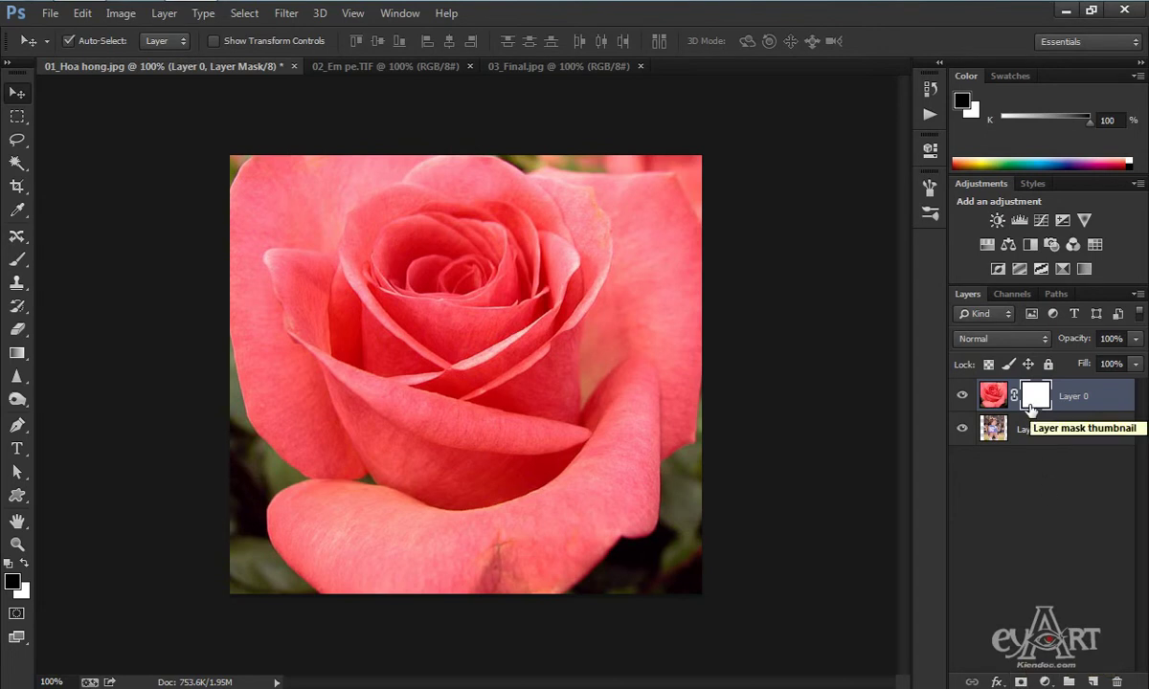
left_click(17, 353)
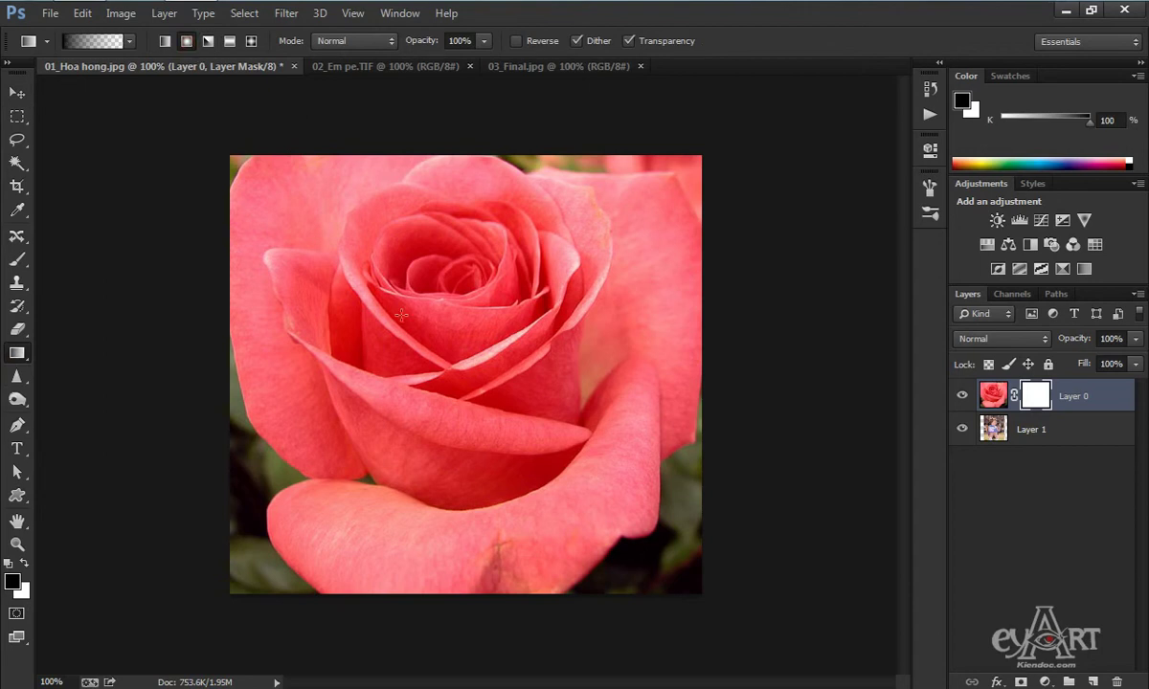
left_click_drag(528, 285, 604, 237)
left_click_drag(452, 367, 508, 273)
left_click_drag(426, 342, 558, 279)
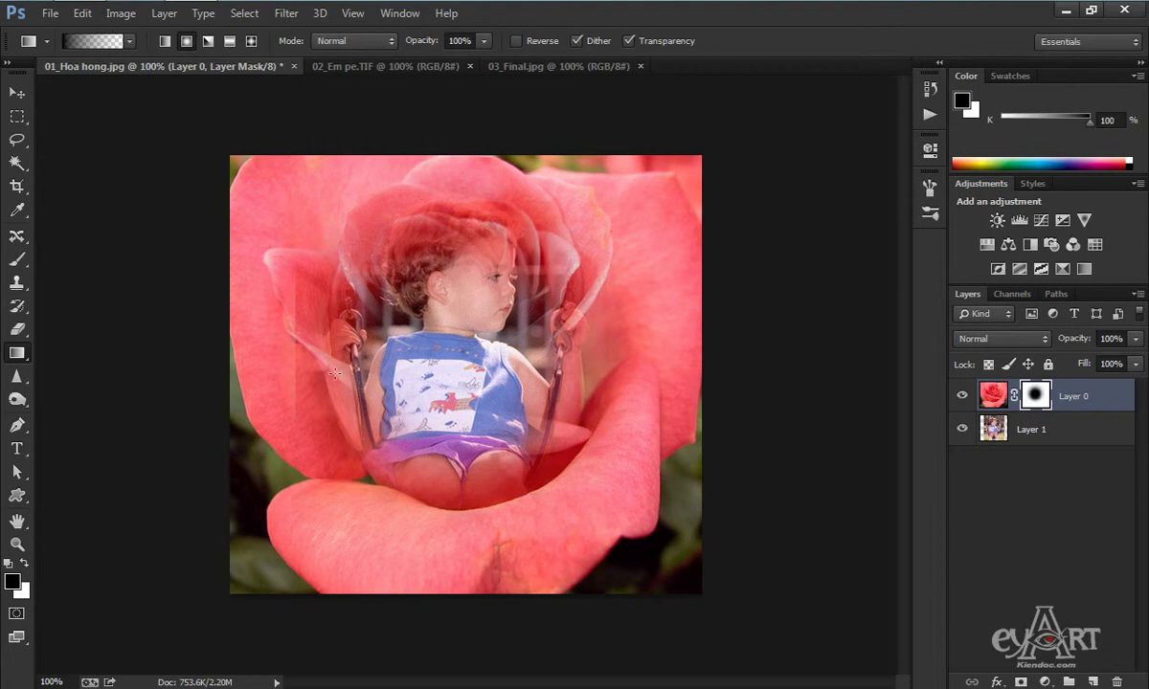
Paint the rose layer's mask with a soft 94 px brush, using black around the child and white to restore the surrounding petals.
left_click(16, 263)
right_click(452, 299)
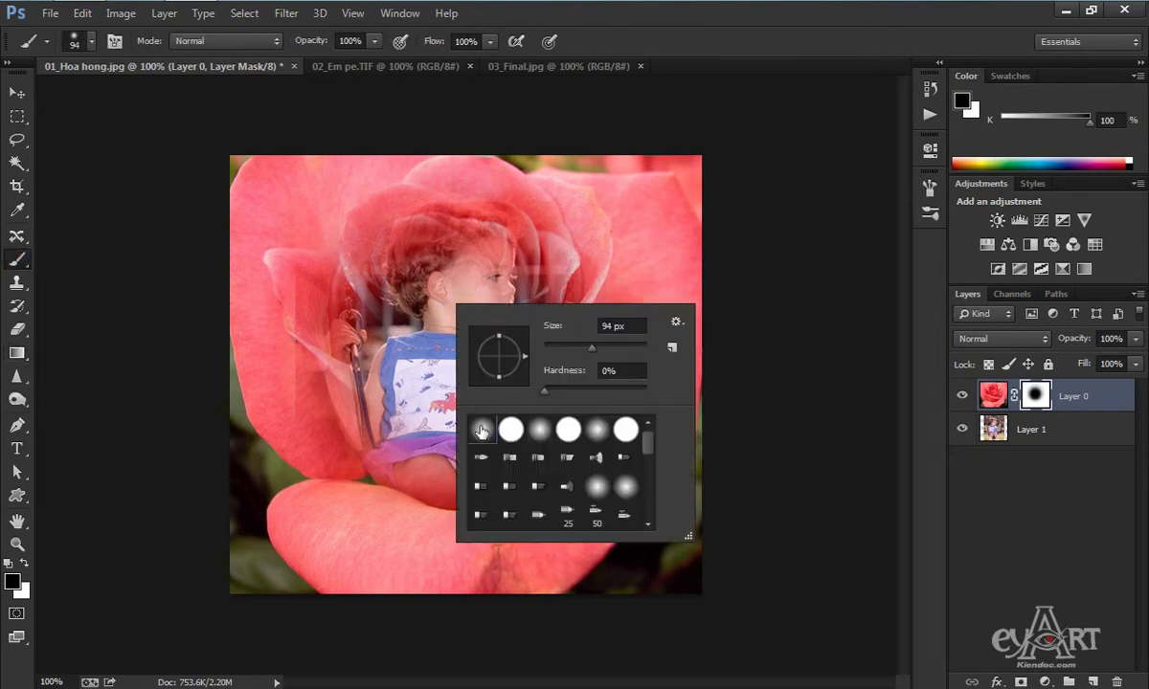
double_click(481, 432)
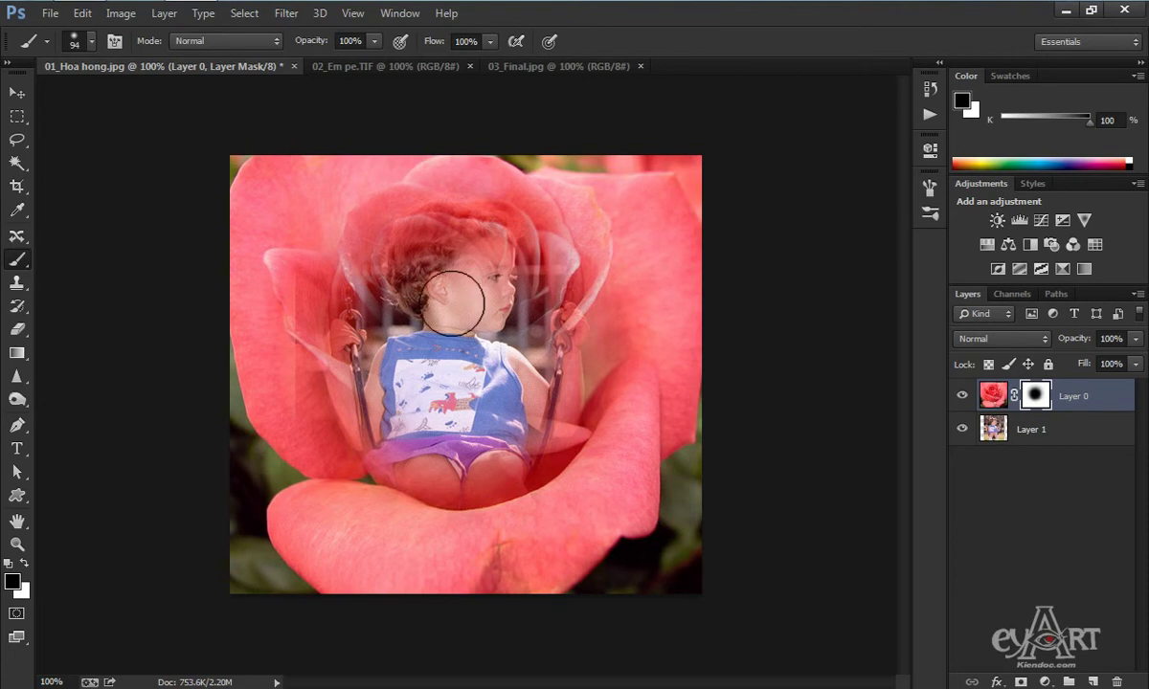
mouse_move(454, 188)
left_mouse_down()
mouse_move(259, 344)
mouse_move(233, 335)
mouse_move(367, 366)
mouse_move(289, 401)
mouse_move(575, 415)
mouse_move(472, 520)
mouse_move(582, 466)
mouse_move(542, 450)
left_mouse_up()
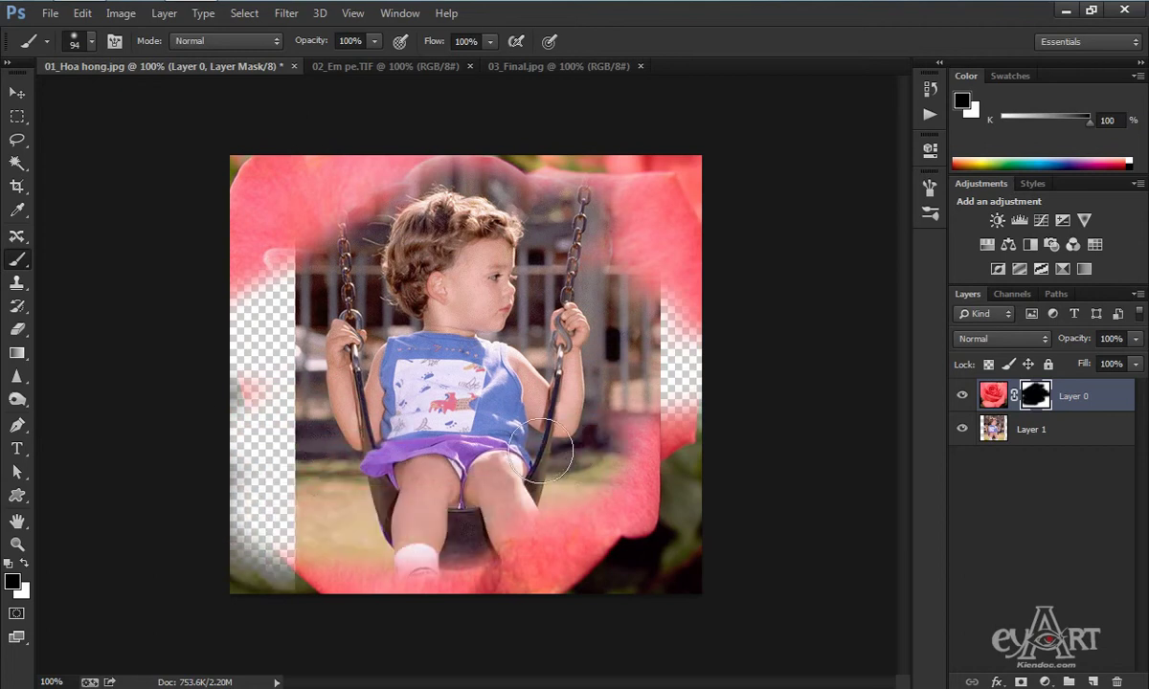
left_click(25, 563)
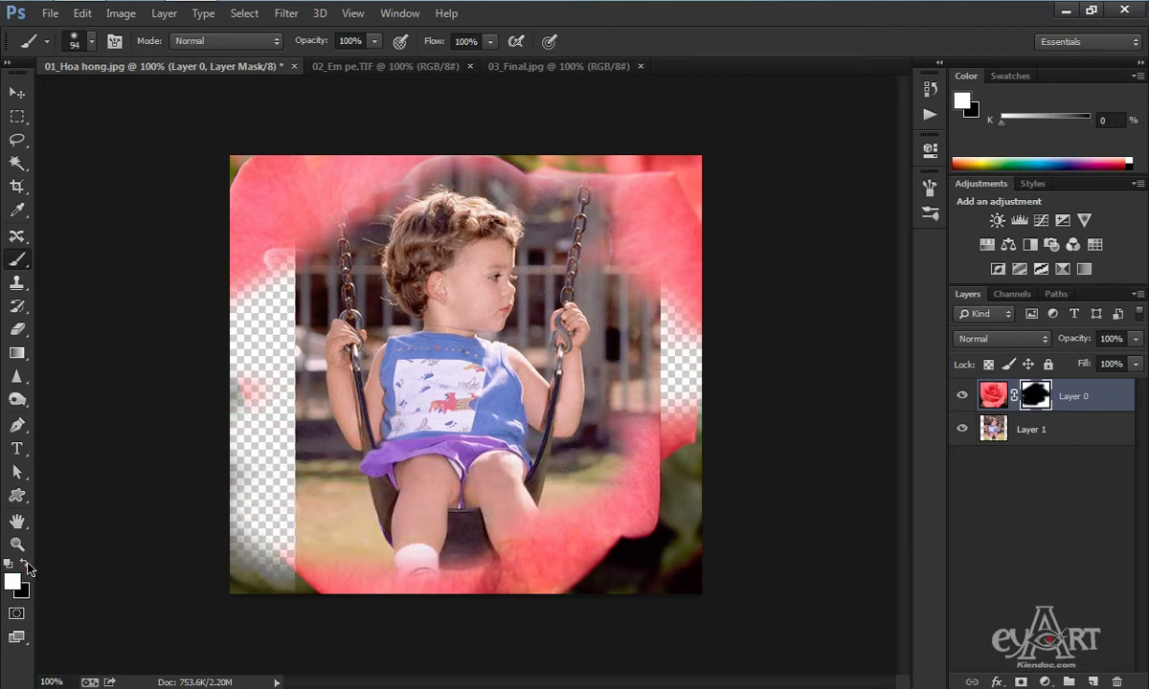
mouse_move(341, 246)
left_mouse_down()
mouse_move(248, 291)
mouse_move(230, 573)
mouse_move(287, 572)
mouse_move(254, 529)
mouse_move(338, 541)
mouse_move(344, 579)
mouse_move(613, 525)
mouse_move(473, 576)
mouse_move(281, 395)
mouse_move(269, 549)
mouse_move(242, 492)
mouse_move(312, 555)
mouse_move(683, 402)
mouse_move(690, 439)
mouse_move(653, 364)
mouse_move(663, 136)
mouse_move(741, 206)
mouse_move(681, 180)
mouse_move(393, 168)
left_mouse_up()
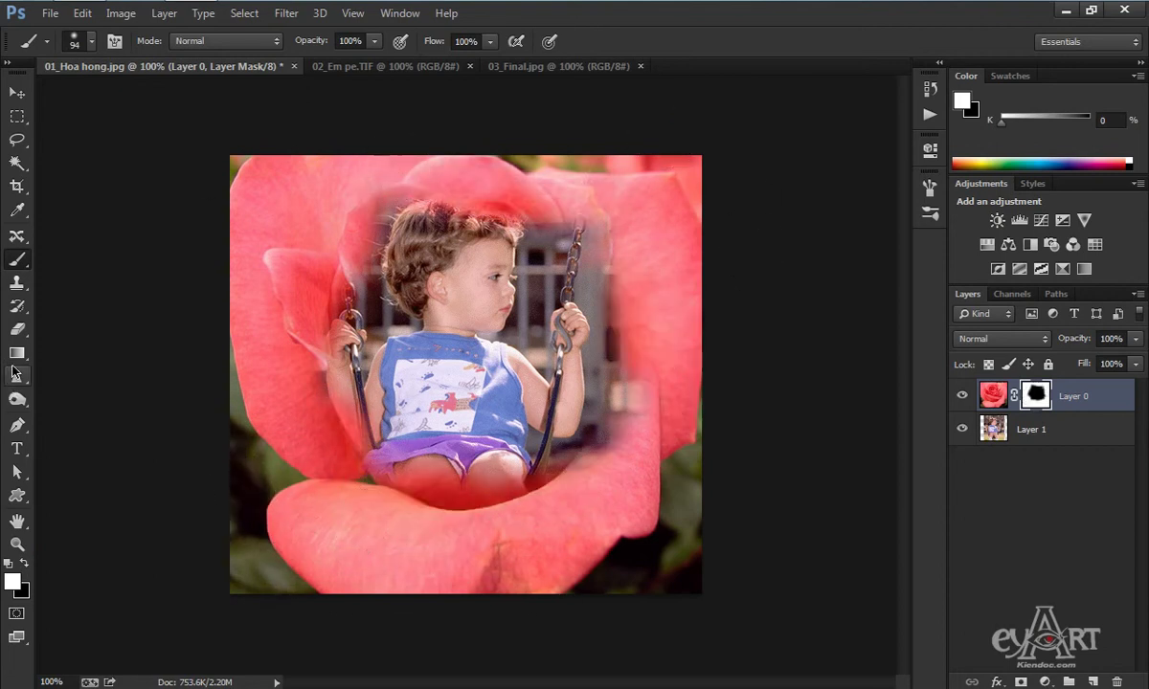
Apply radial gradients to the rose mask over the child's chest, first white-to-transparent, then black-to-transparent to uncover the child again.
left_click(19, 355)
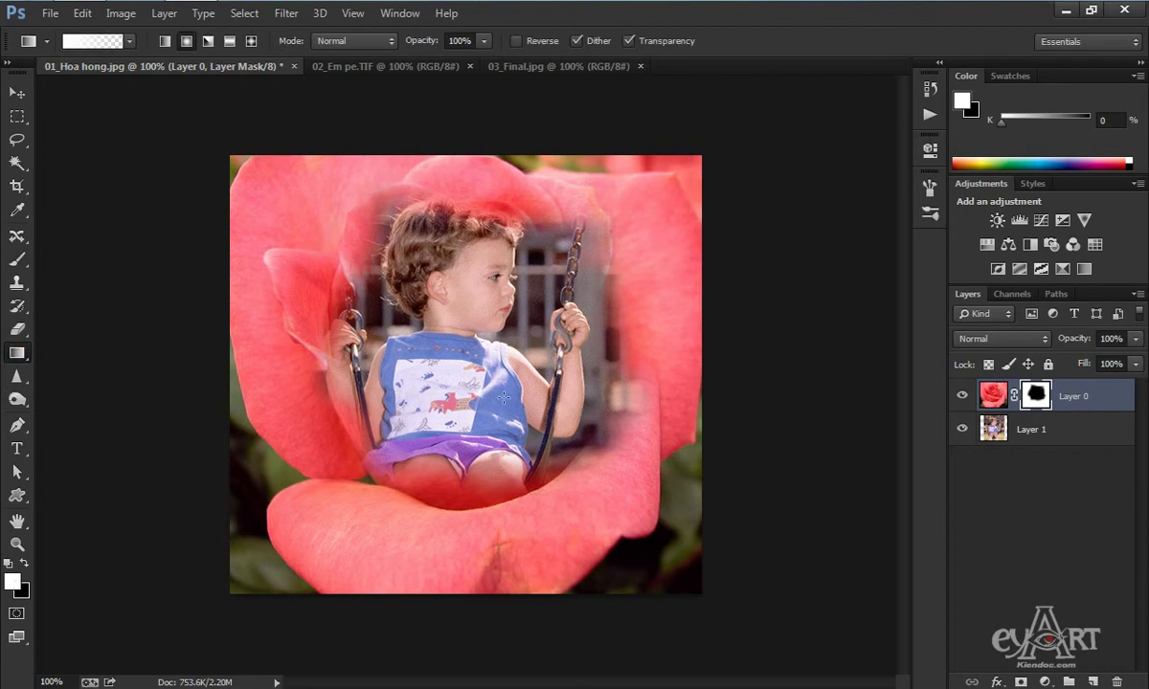
left_click_drag(436, 335, 506, 296)
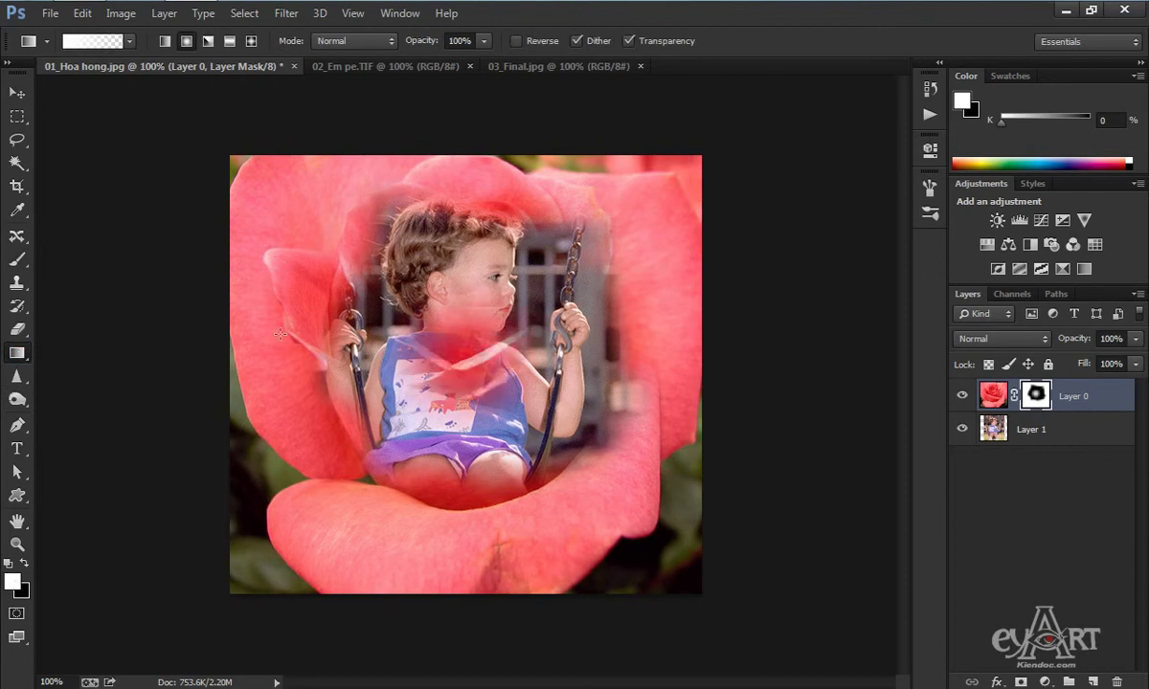
left_click(26, 564)
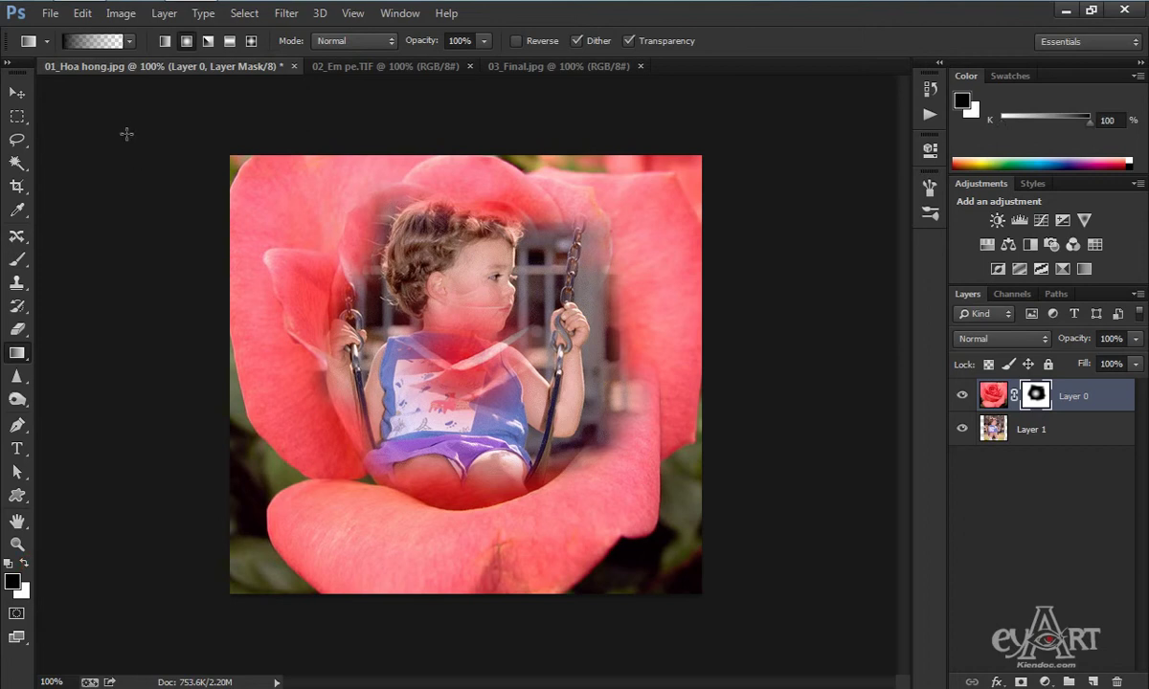
left_click(130, 41)
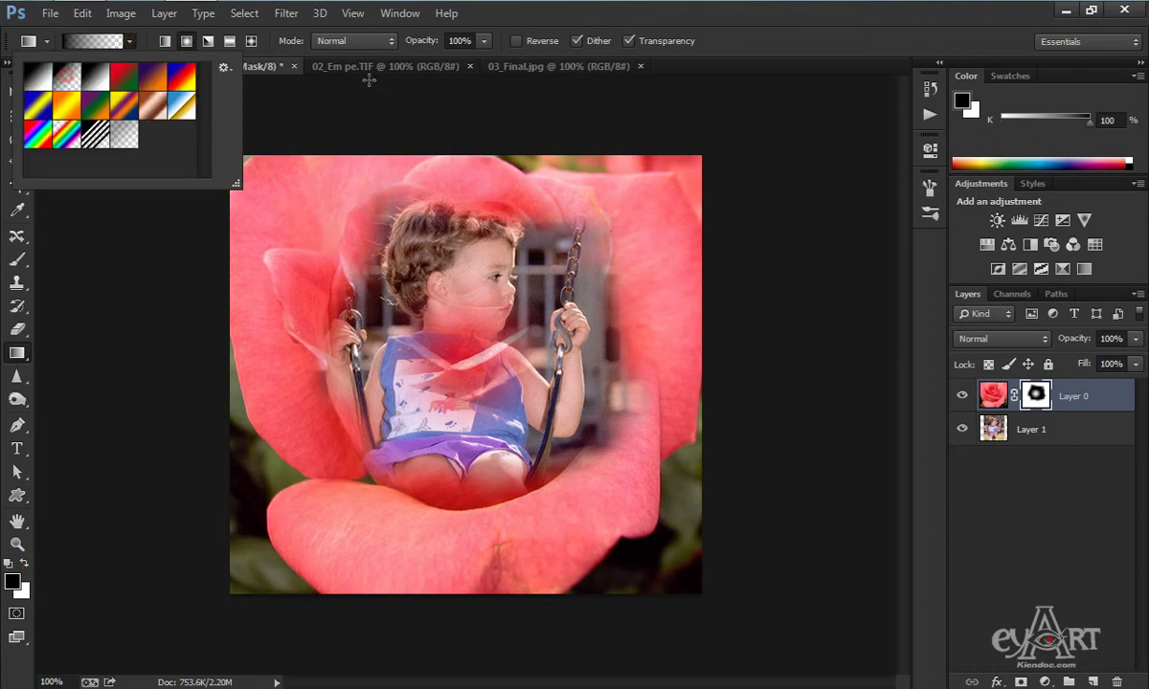
left_click(802, 16)
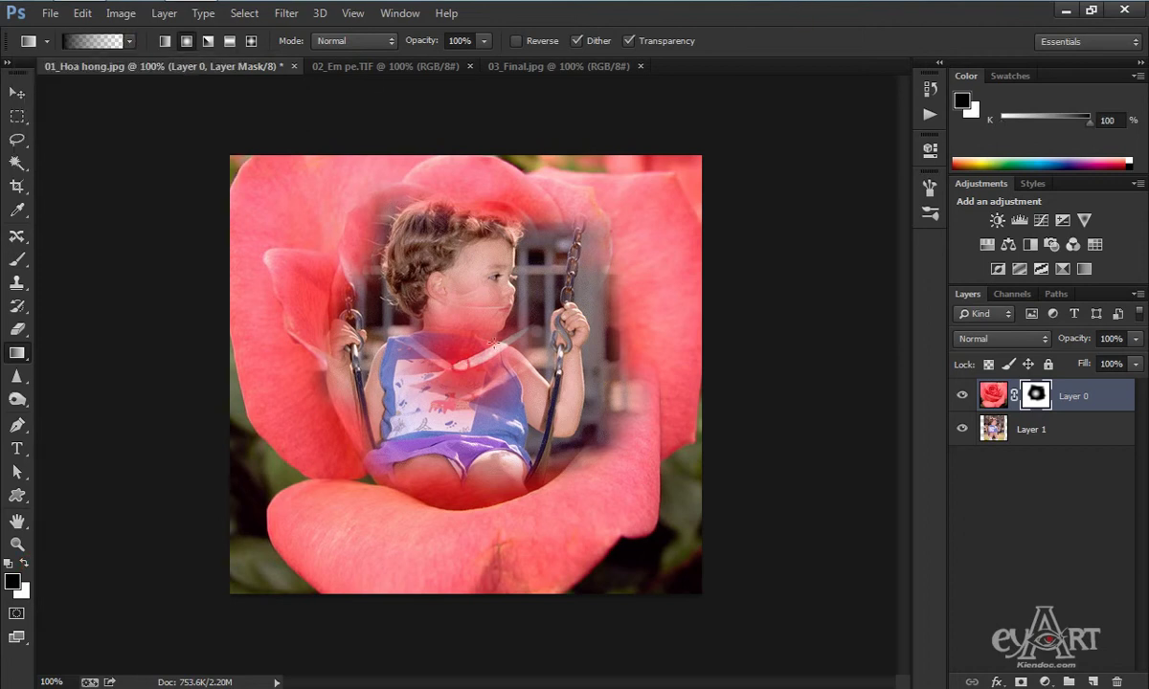
left_click_drag(491, 343, 565, 275)
key("b")
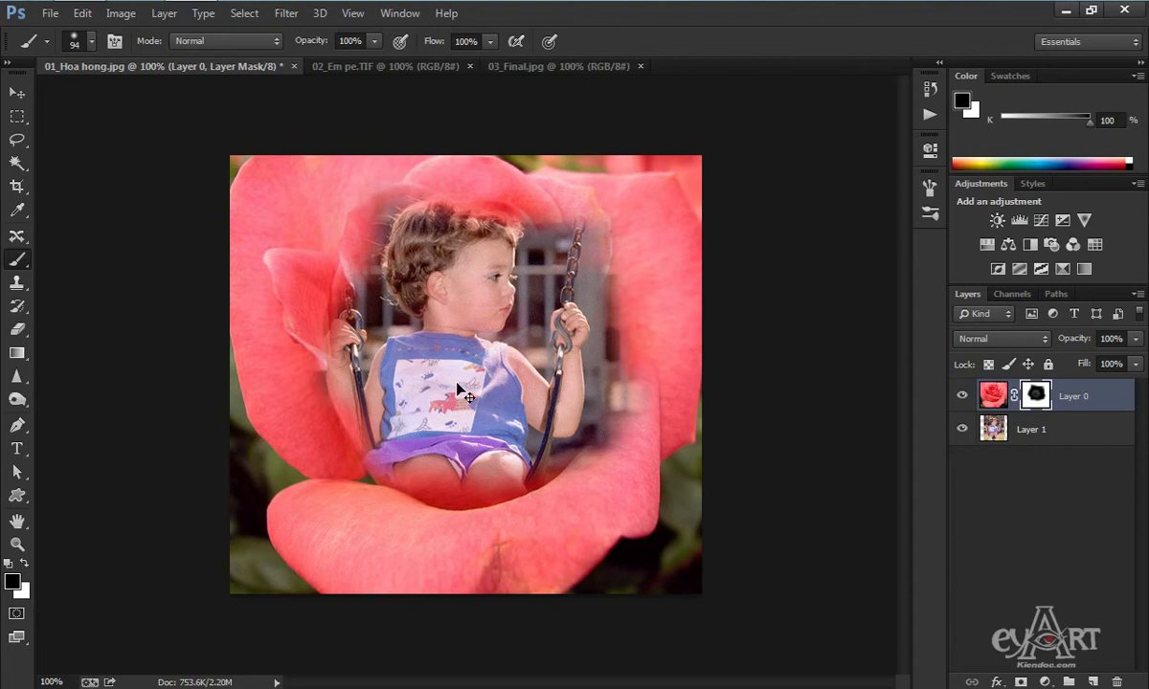
Close all open images without saving changes and open 04.JPG and 05.JPG from the 03_MASK folder.
key("ctrl+alt+w")
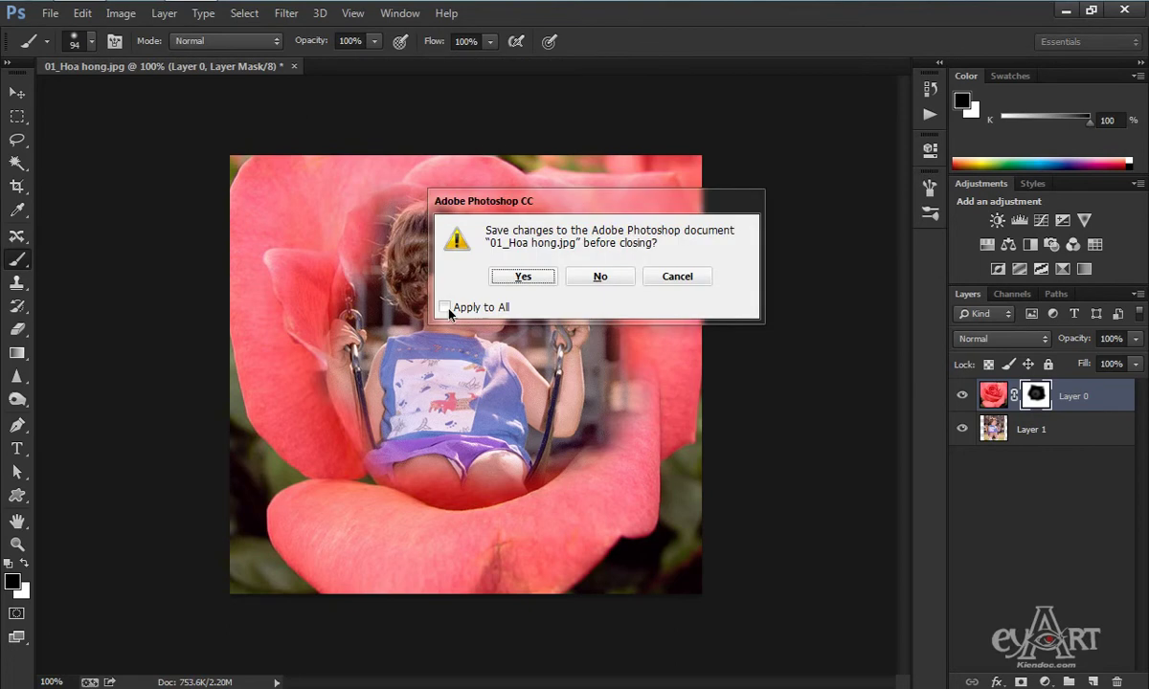
left_click(575, 276)
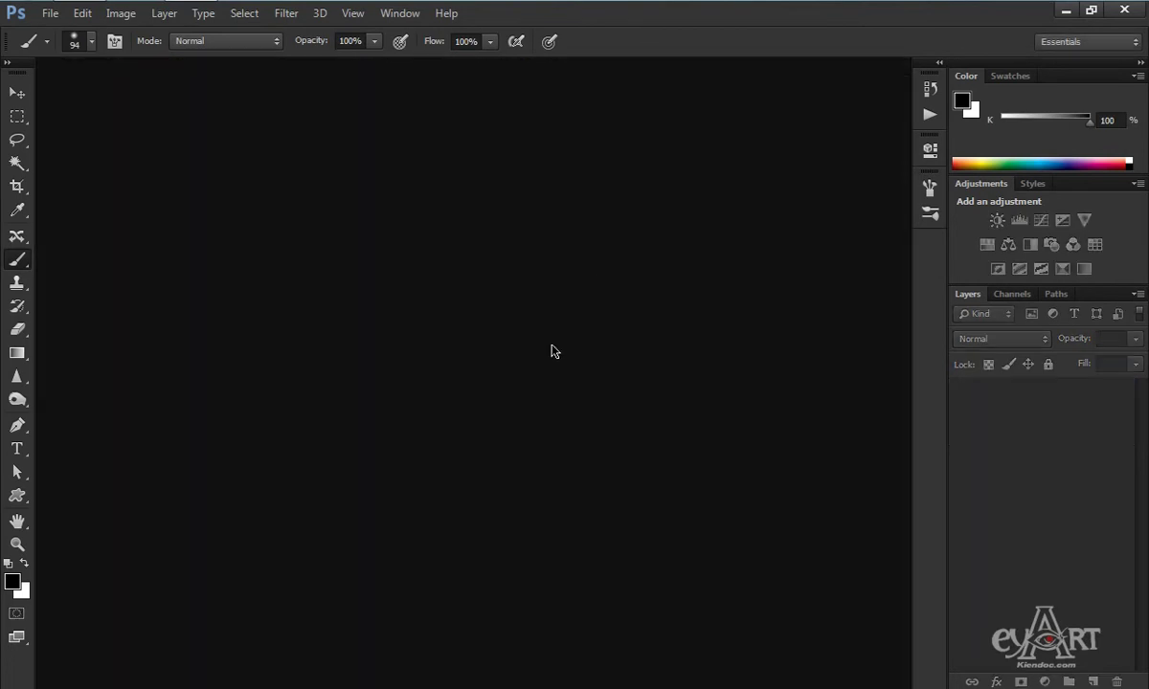
key("ctrl+o")
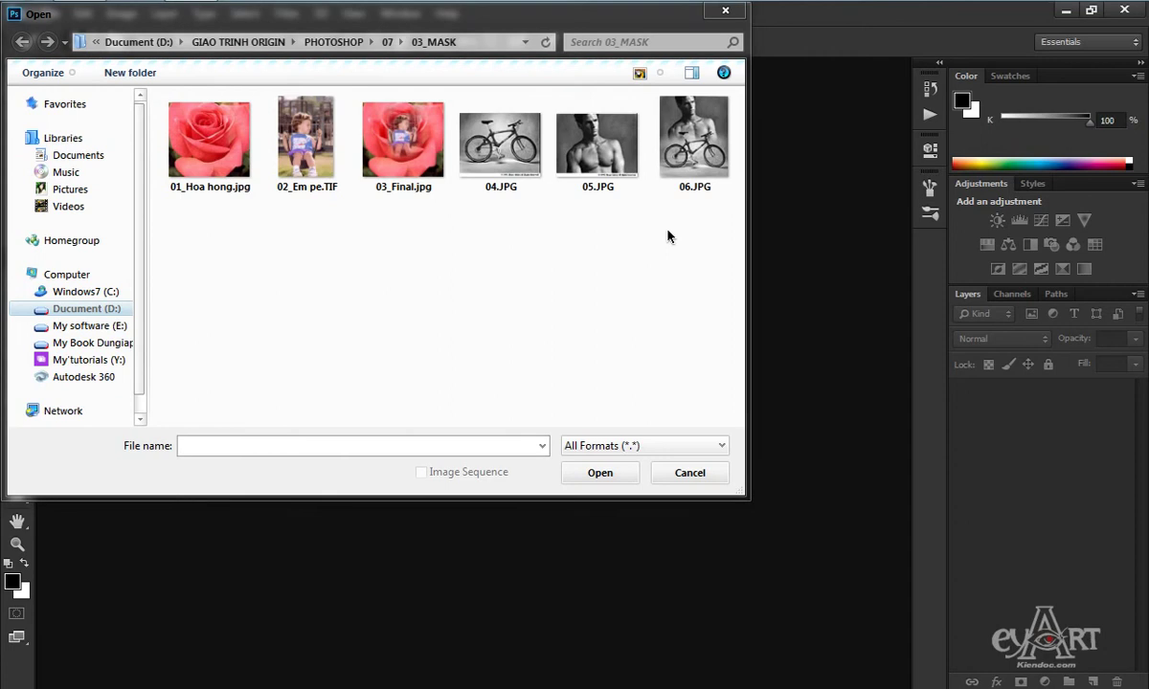
left_click_drag(660, 209, 471, 146)
left_click(594, 473)
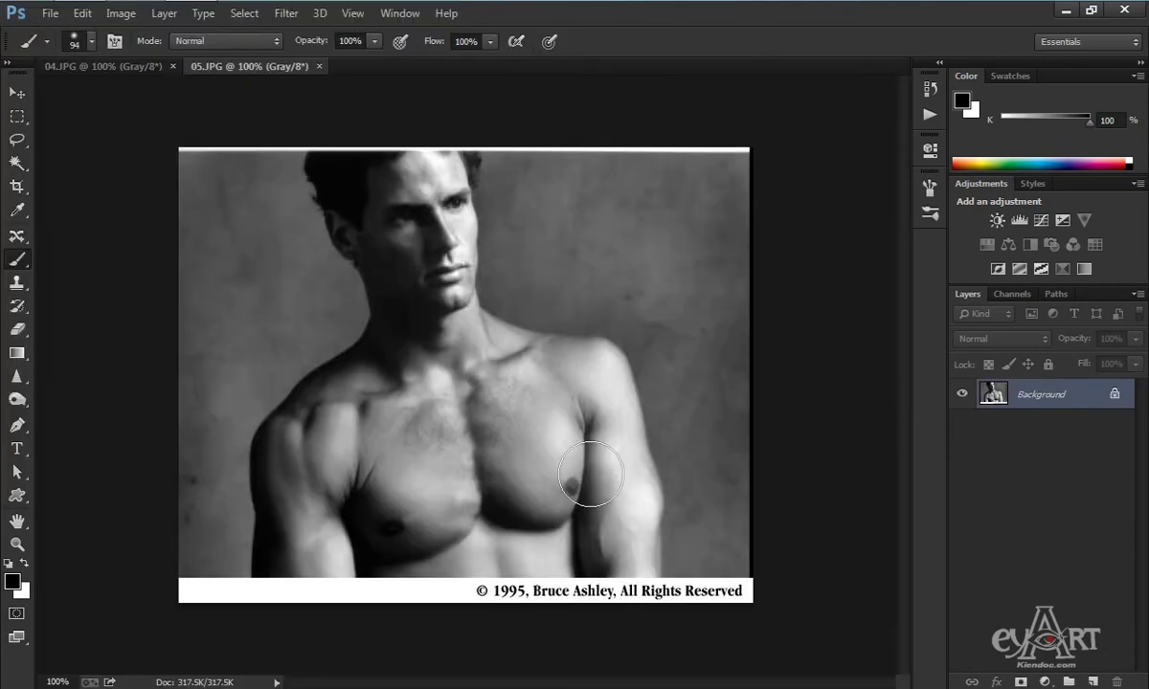
Copy the man's photo from 05.JPG into 04.JPG as a new layer above the bicycle.
key("v")
left_click(461, 354)
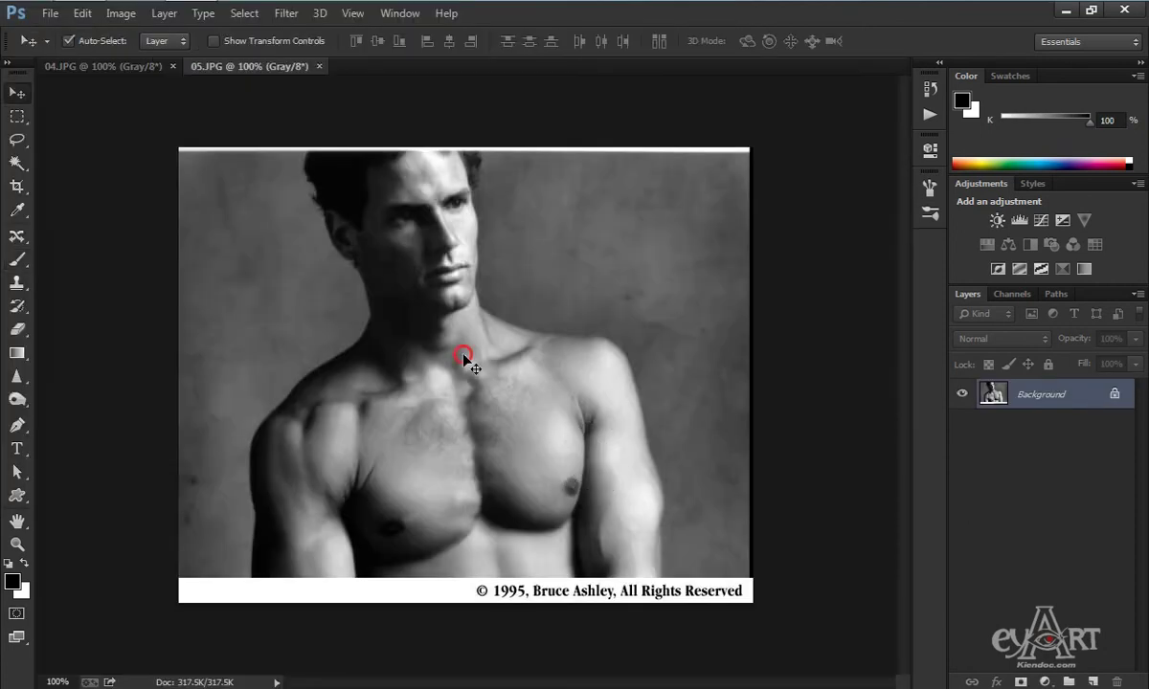
left_click_drag(464, 356, 433, 296)
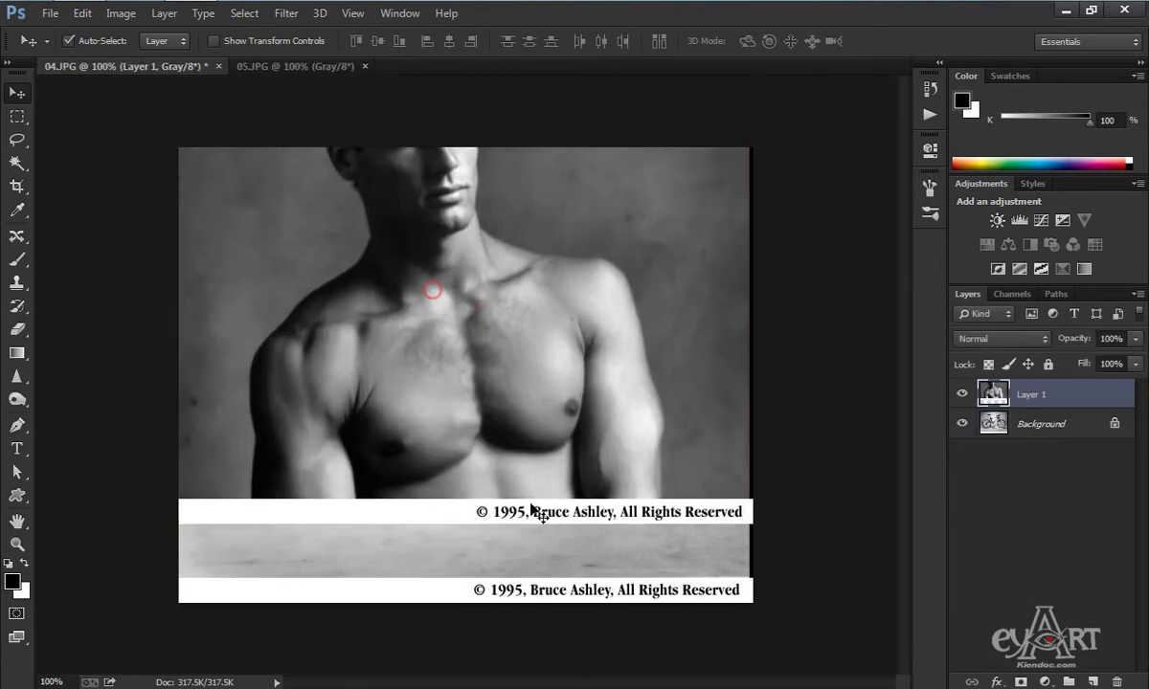
Convert the bicycle Background into a regular layer and extend the canvas height by a relative 32 mm from the centre.
key("ctrl+minus")
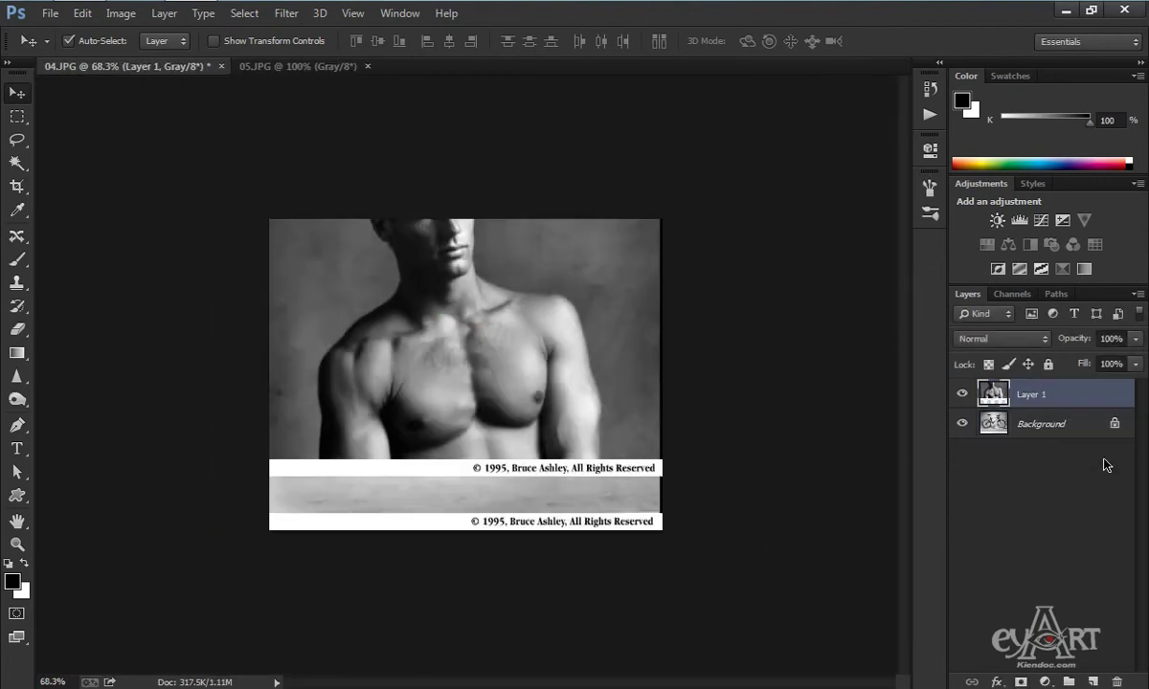
double_click(1123, 426)
left_click(720, 286)
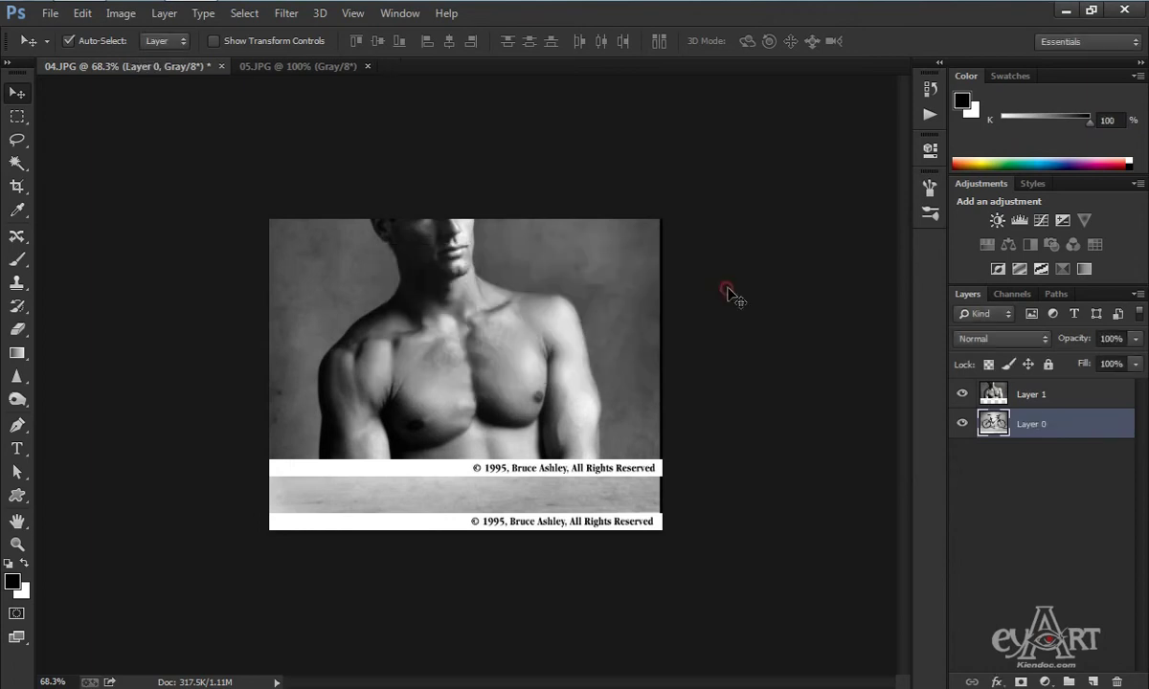
left_click(117, 13)
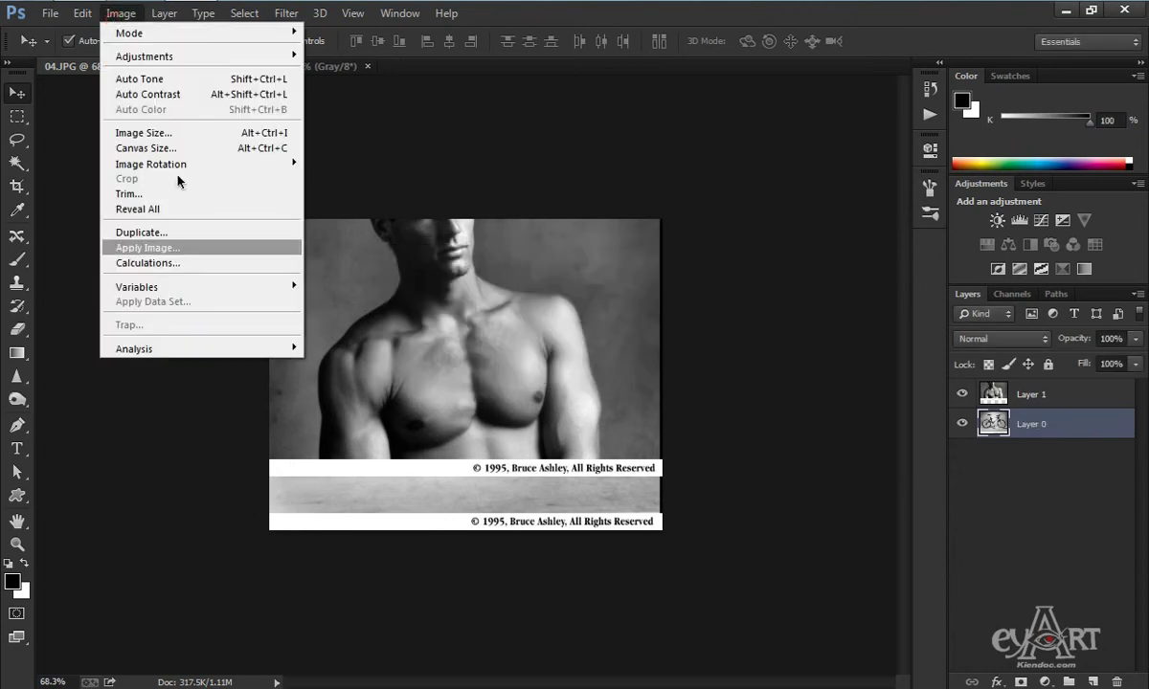
left_click(180, 149)
key("Tab")
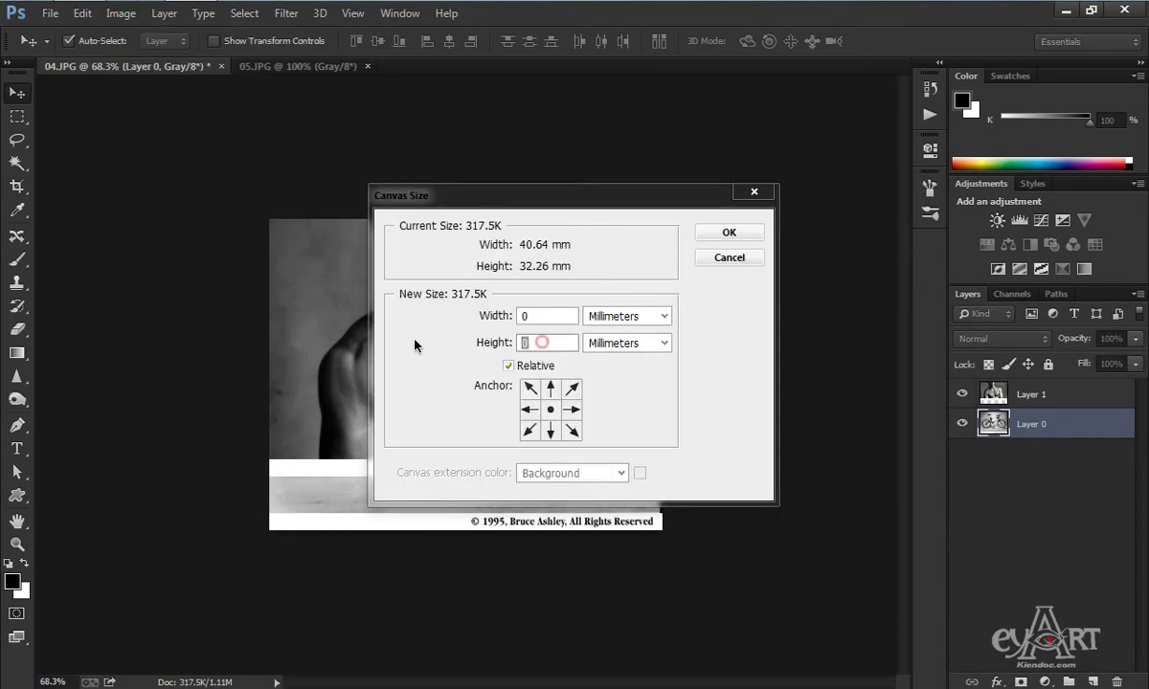
type("32")
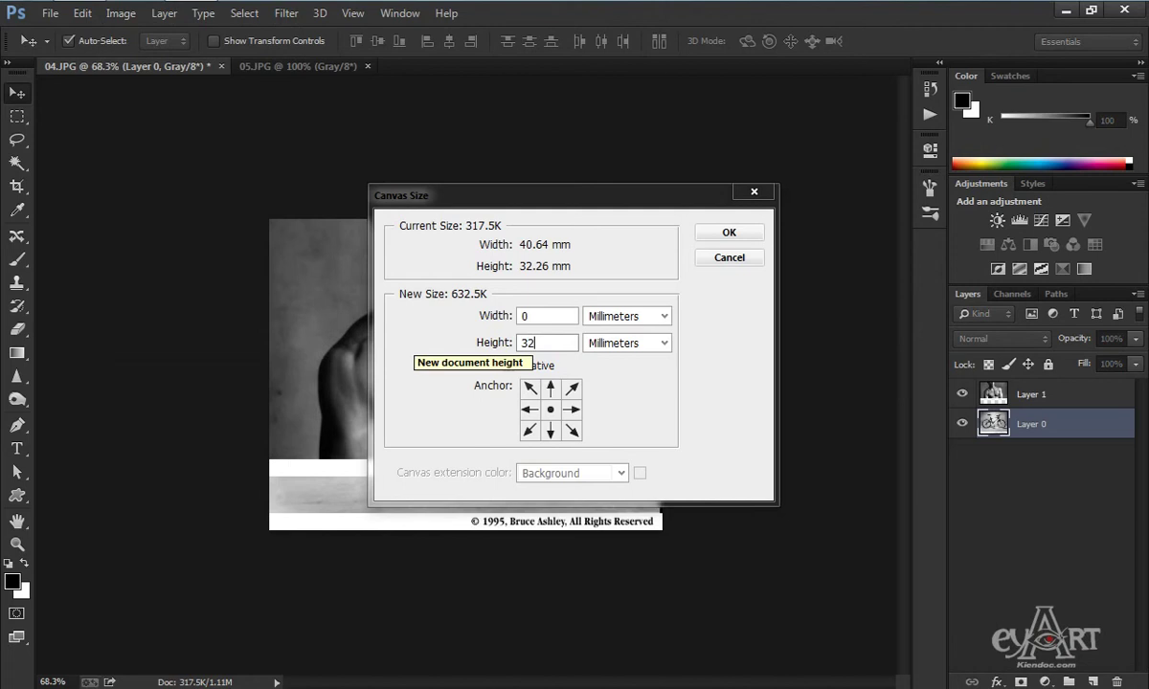
key("Return")
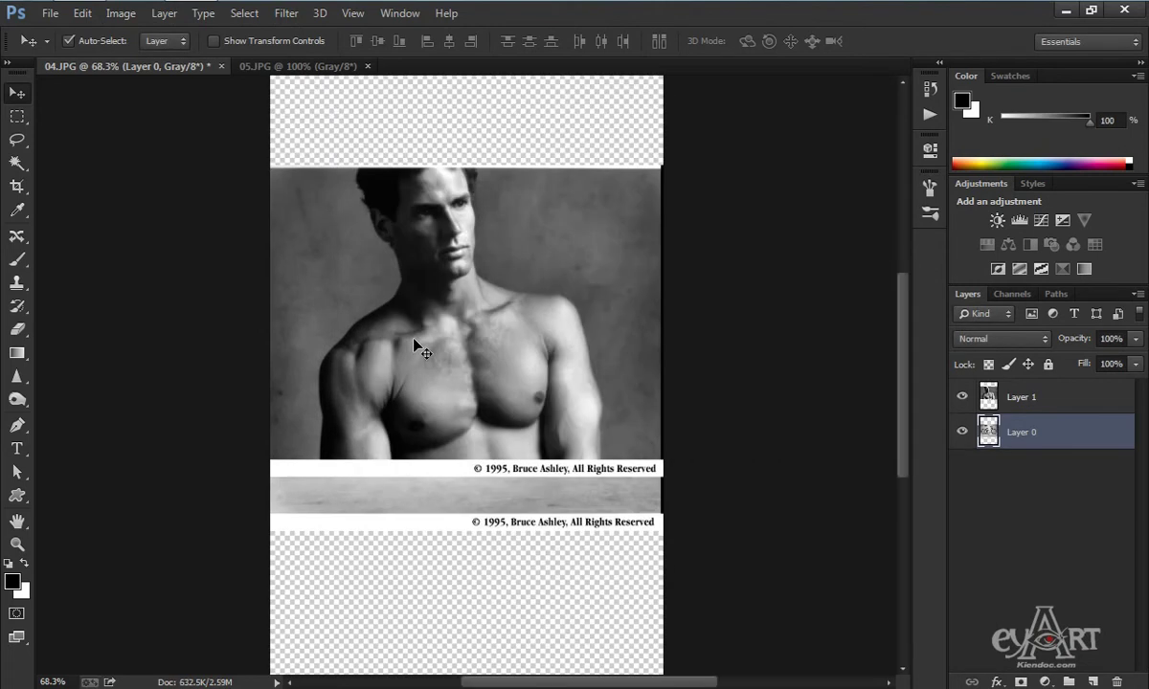
Reposition the two photos so the bicycle sits lower and the man's torso overlaps its upper part.
left_click_drag(434, 335, 433, 235)
left_click_drag(441, 450, 442, 536)
left_click_drag(467, 284, 434, 292)
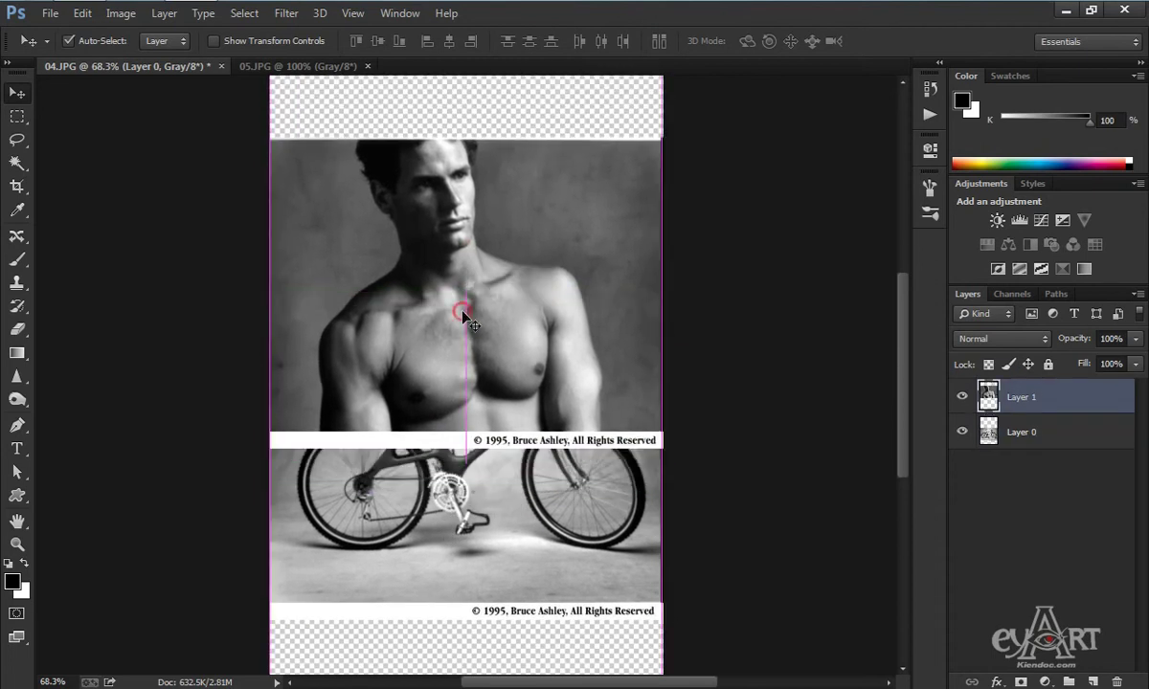
Add a layer mask to the man's layer and fade its lower part into the bicycle with a black-to-transparent linear gradient.
left_click(1021, 682)
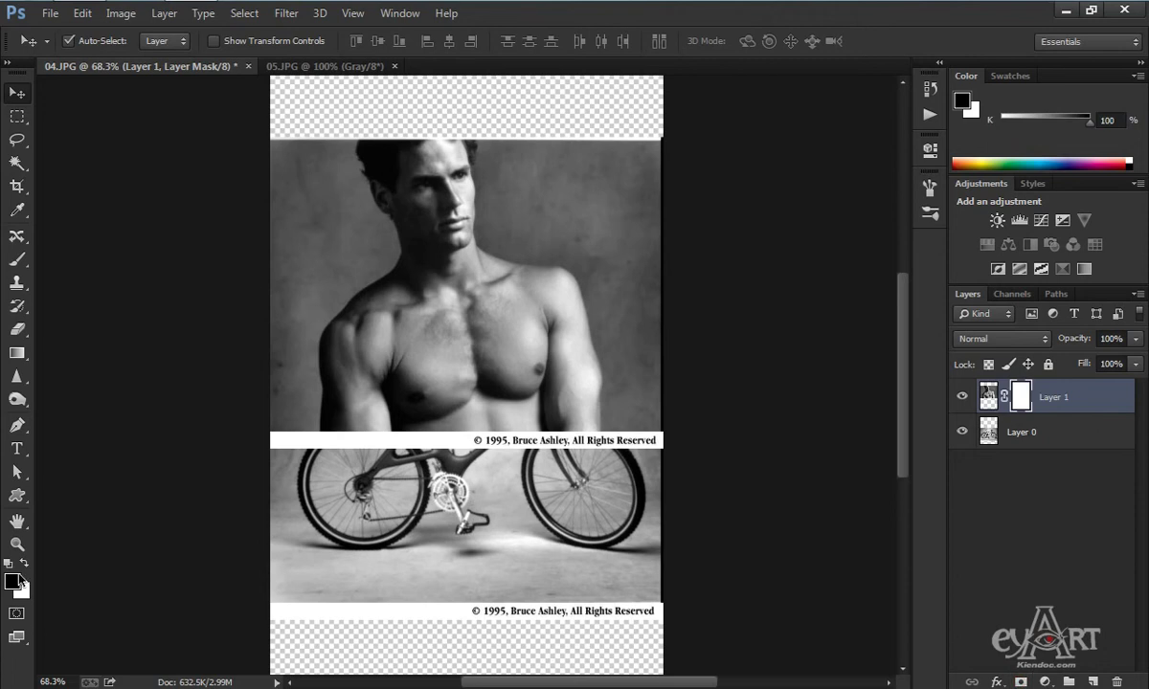
left_click(16, 353)
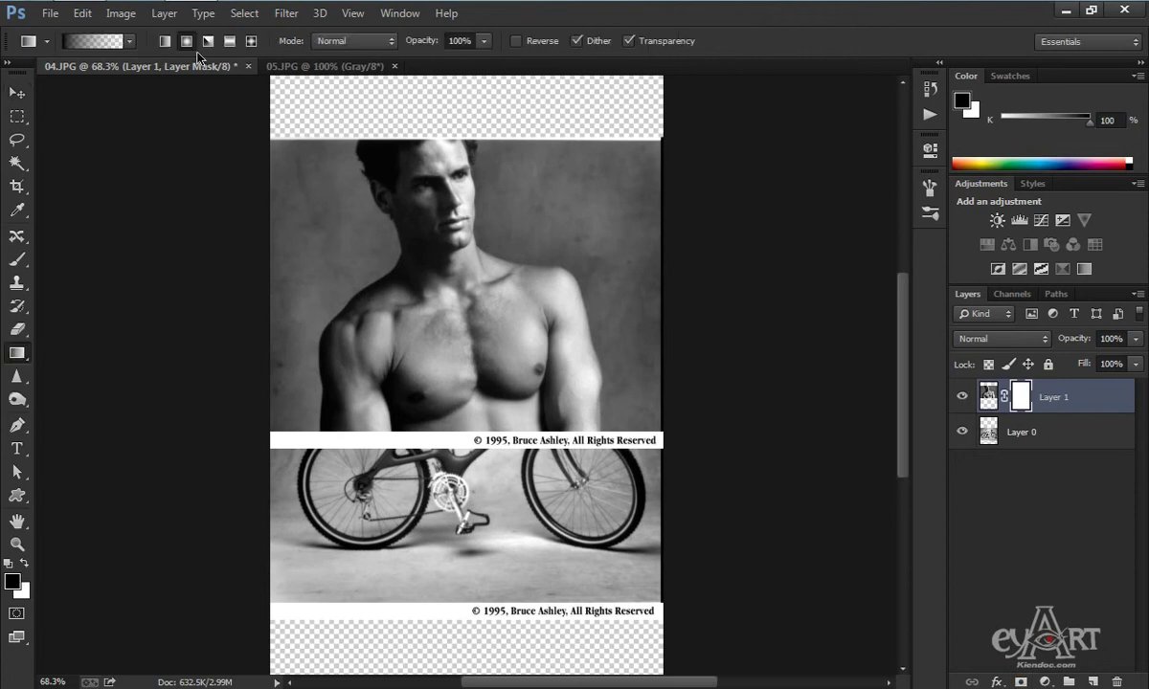
left_click(165, 41)
left_click_drag(432, 450, 437, 343)
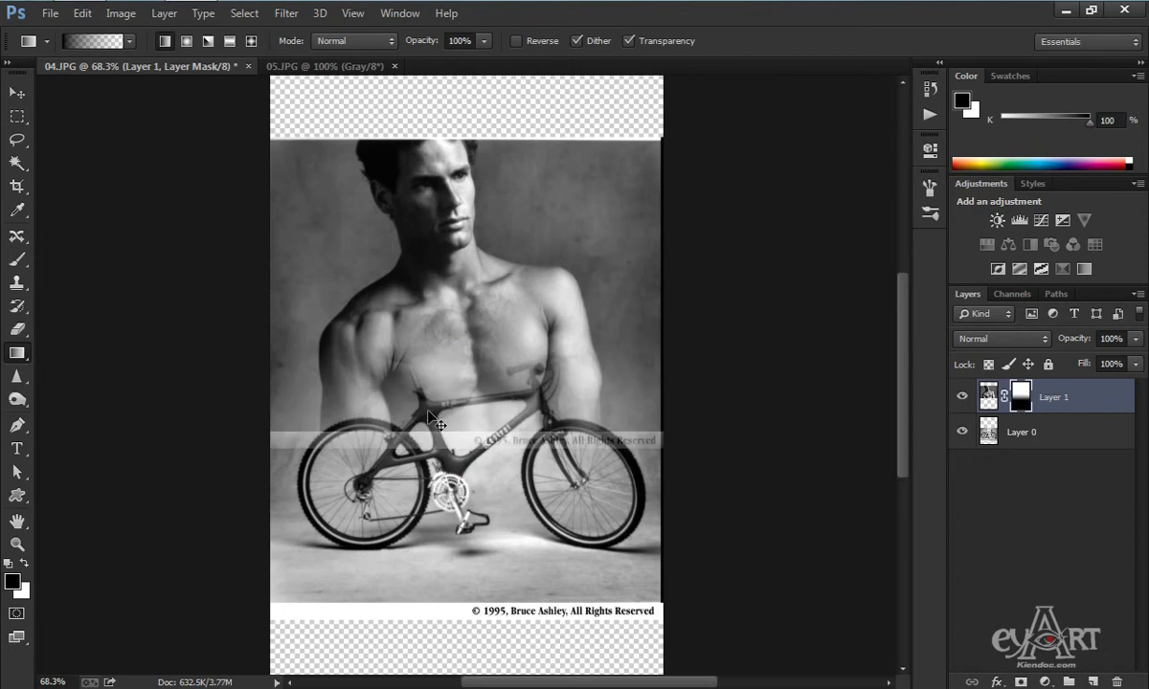
Undo the last mask gradient and redraw it upward from the bicycle frame, fading the man's lower torso so the frame and saddle show.
key("ctrl+z")
left_click_drag(438, 448, 448, 369)
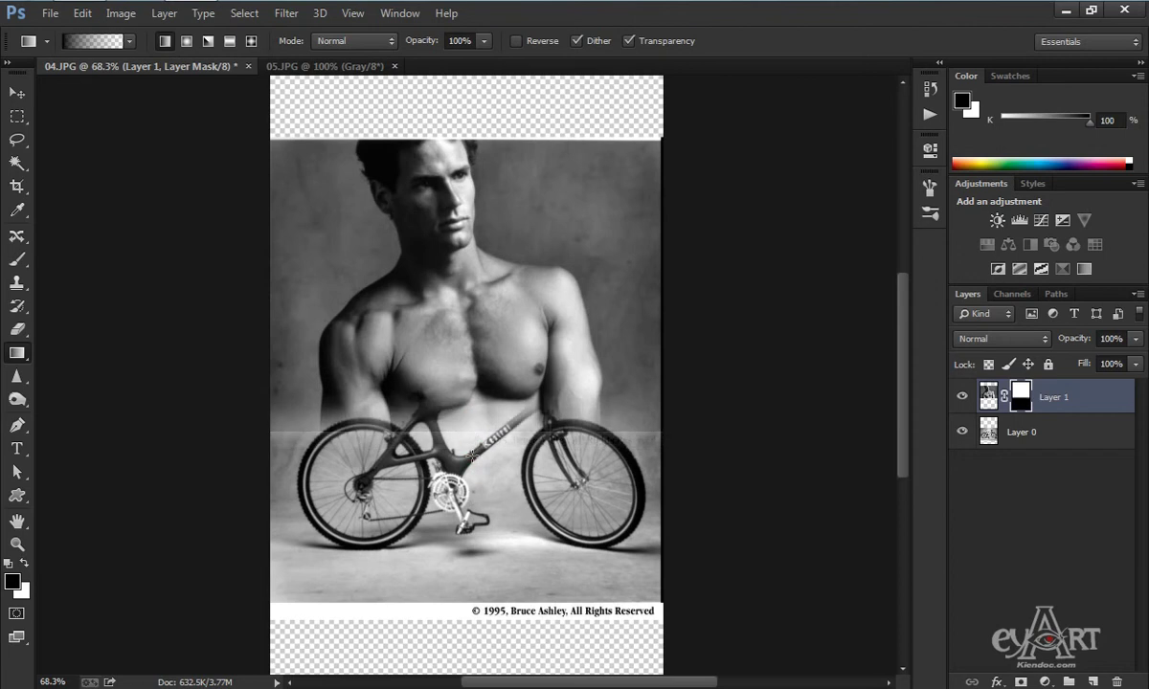
left_click_drag(470, 451, 437, 344)
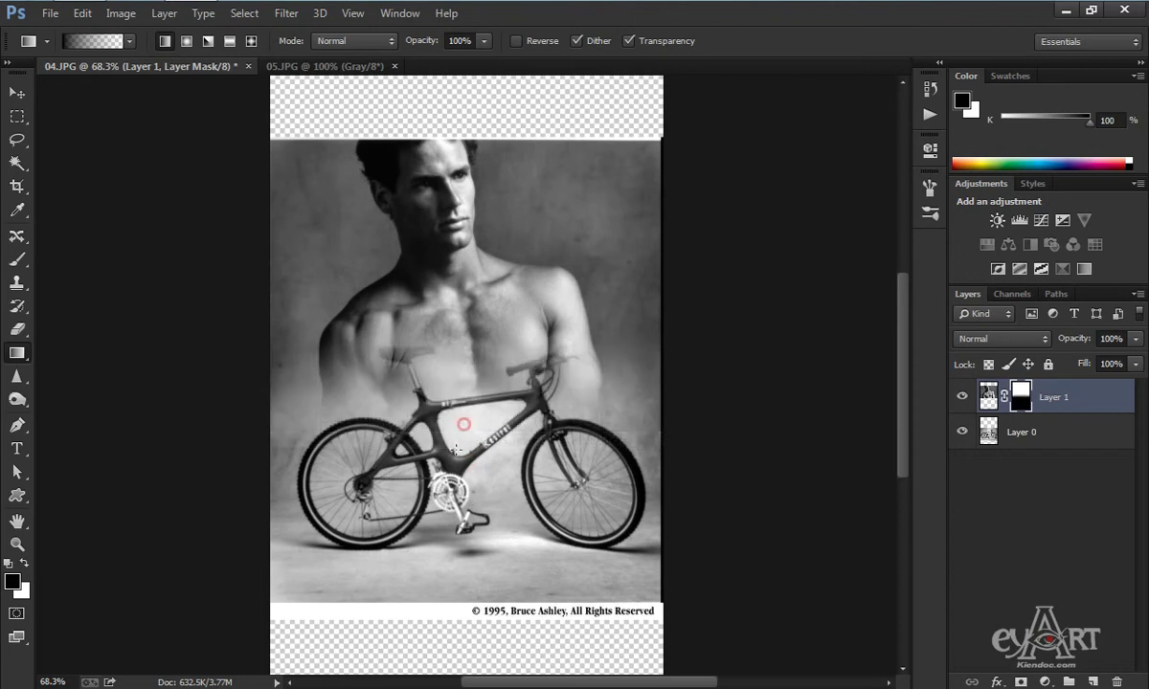
Try brushing black directly on the man's layer image around the bicycle saddle instead of its mask, and undo the stroke.
scroll(426, 427, "up", 2)
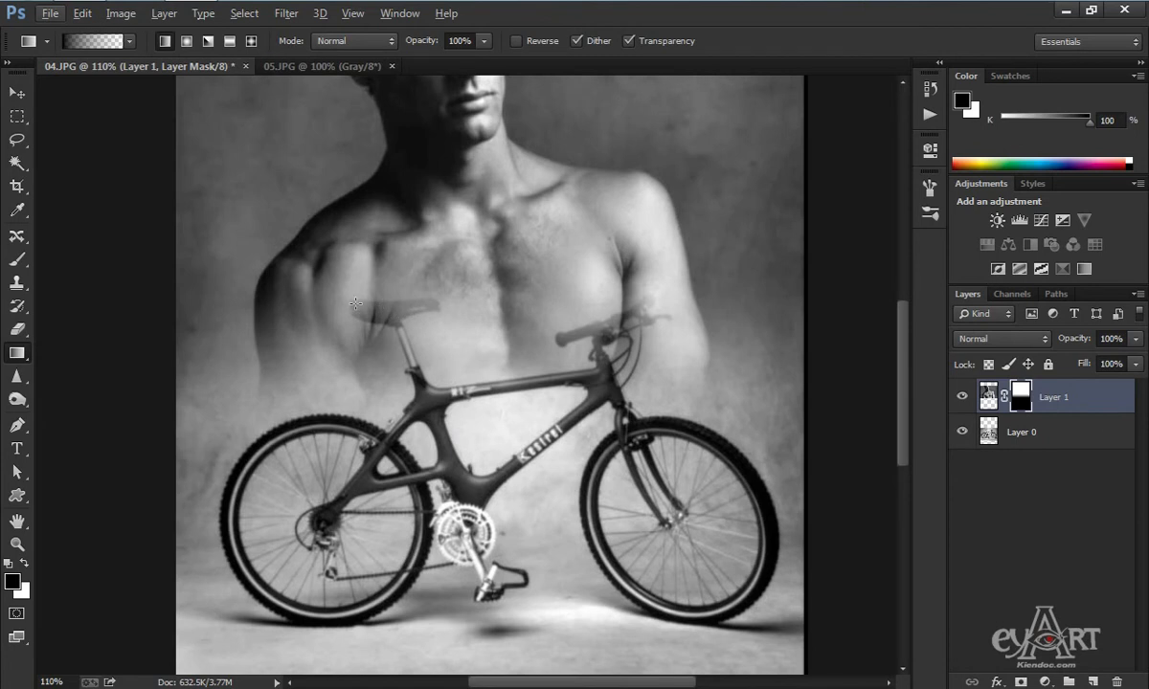
scroll(391, 311, "up", 2)
key("b")
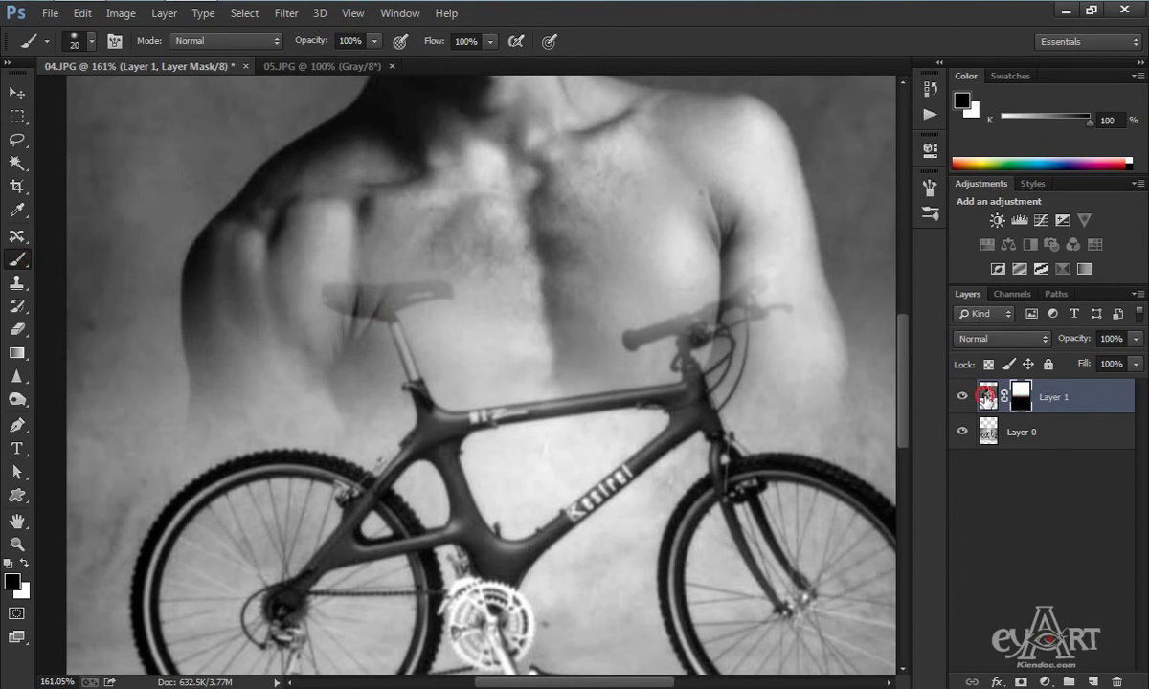
left_click(988, 396)
mouse_move(493, 359)
left_mouse_down()
mouse_move(420, 278)
mouse_move(318, 334)
mouse_move(379, 341)
left_mouse_up()
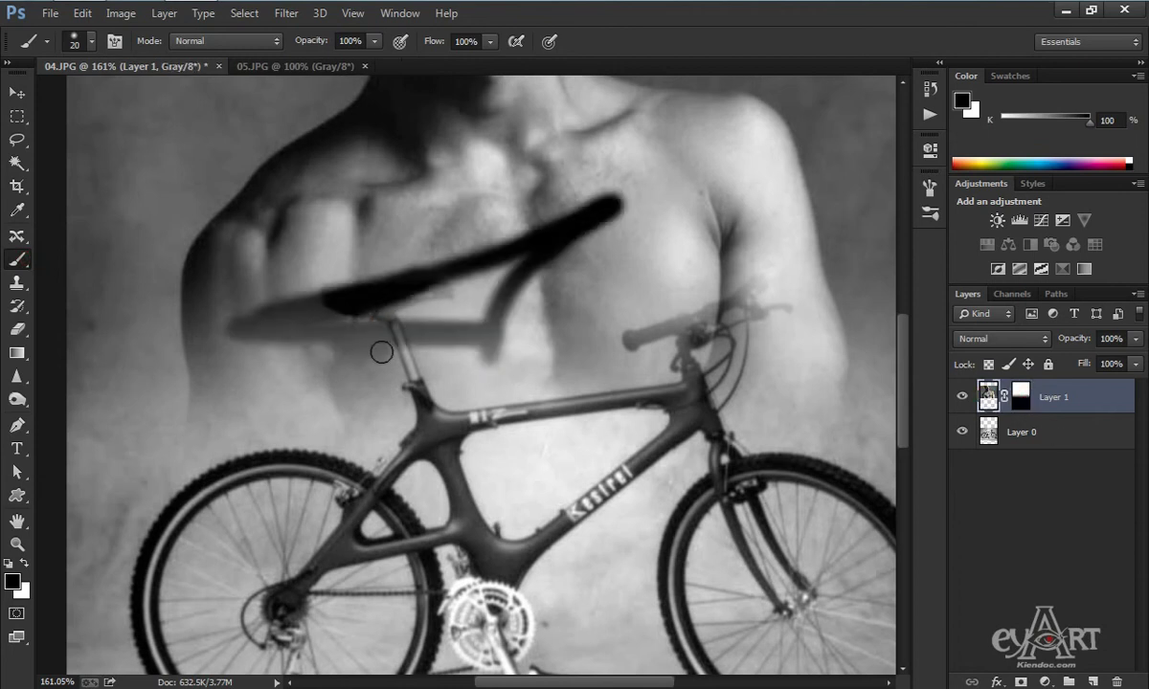
key("ctrl+z")
Brush black on the man's layer mask over the bicycle saddle, and at 57% opacity over the saddle edges, top tube and handlebar.
left_click(1019, 407)
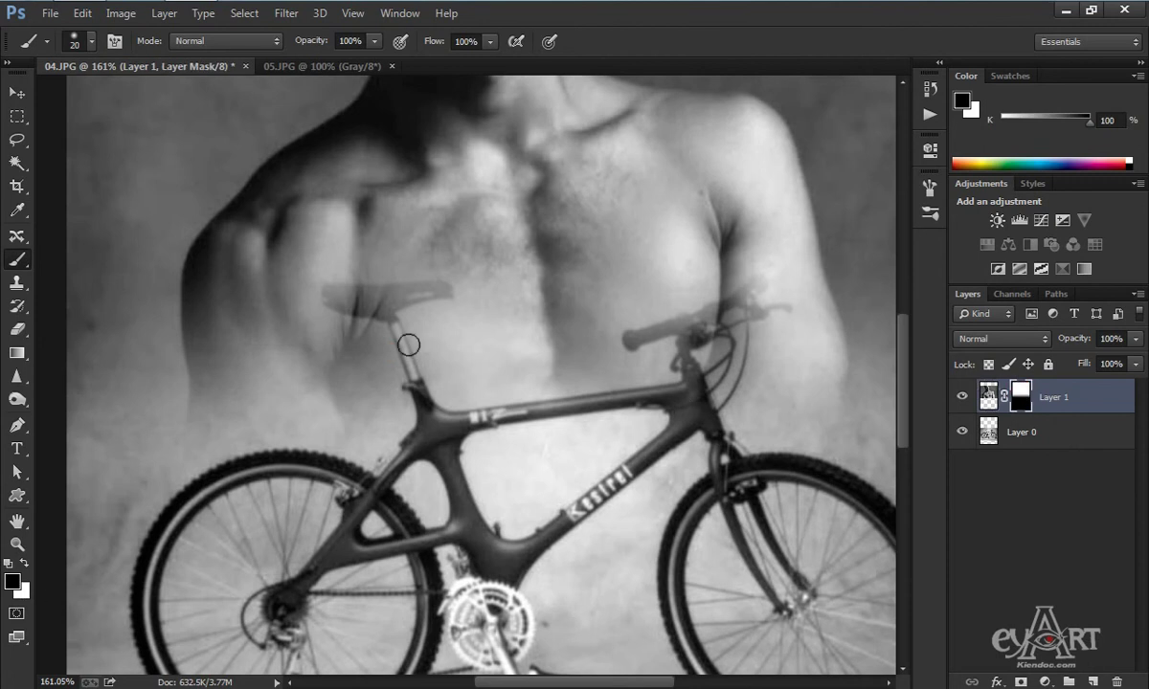
mouse_move(363, 304)
left_mouse_down()
mouse_move(383, 297)
mouse_move(341, 297)
mouse_move(387, 294)
mouse_move(356, 309)
mouse_move(327, 291)
mouse_move(426, 290)
mouse_move(330, 293)
left_mouse_up()
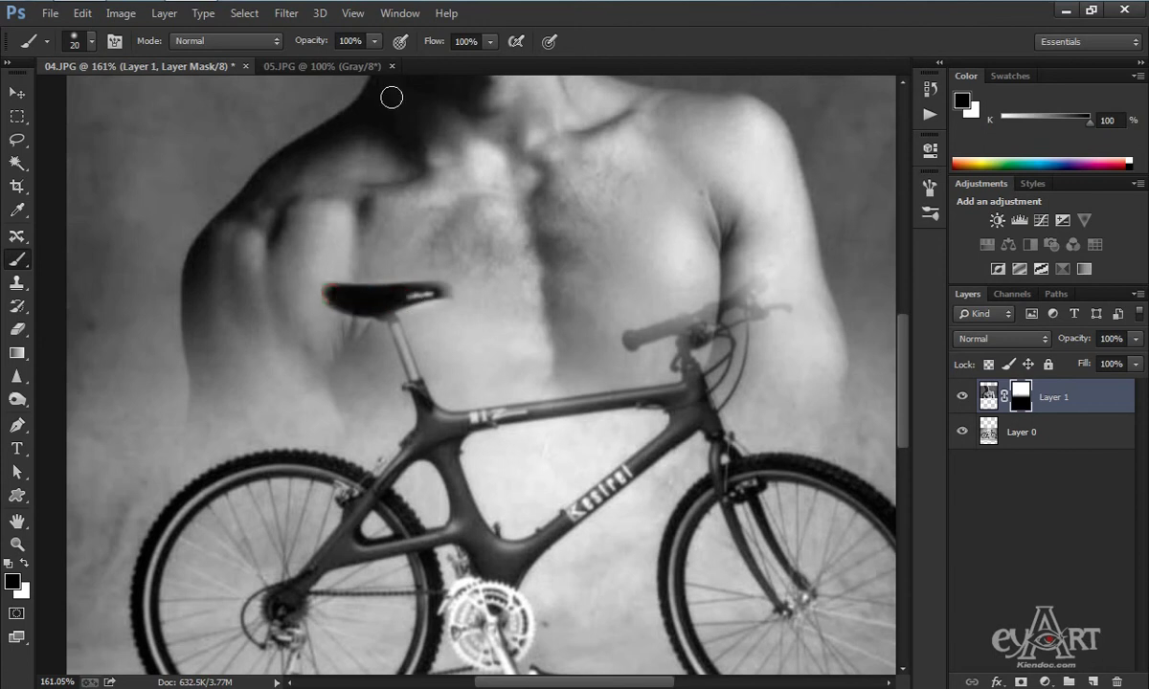
left_click(374, 41)
left_click_drag(335, 63, 337, 63)
mouse_move(438, 289)
left_mouse_down()
mouse_move(375, 271)
mouse_move(311, 275)
mouse_move(387, 319)
left_mouse_up()
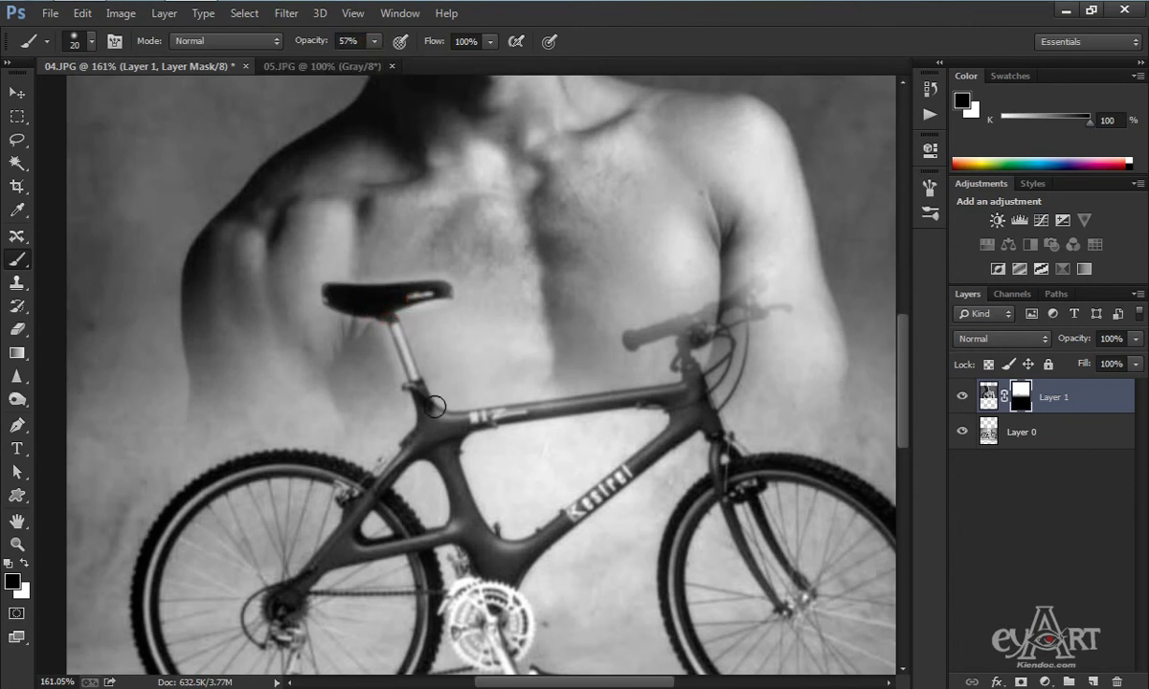
mouse_move(431, 407)
left_mouse_down()
mouse_move(462, 431)
mouse_move(689, 388)
mouse_move(700, 333)
mouse_move(763, 285)
mouse_move(747, 312)
mouse_move(766, 316)
mouse_move(631, 338)
mouse_move(696, 320)
mouse_move(694, 383)
left_mouse_up()
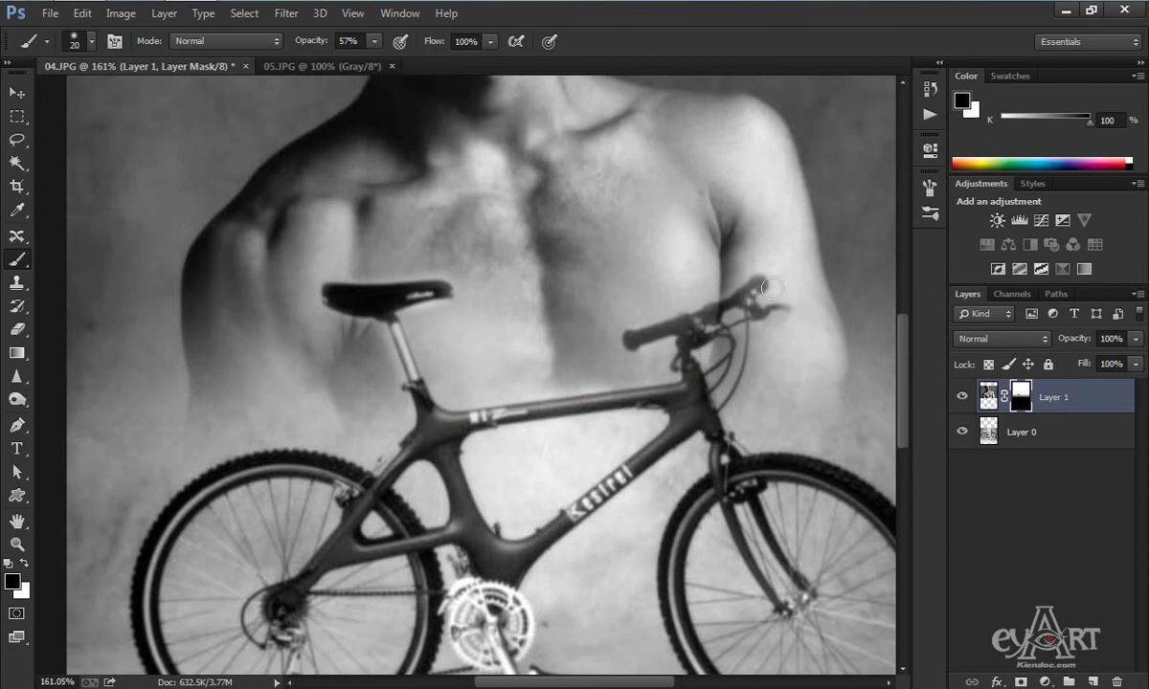
Brush black on the mask across the man's chest, and paint white to restore the chest and the arm area around the saddle.
mouse_move(290, 282)
left_mouse_down()
mouse_move(428, 272)
mouse_move(415, 287)
mouse_move(387, 287)
mouse_move(531, 228)
left_mouse_up()
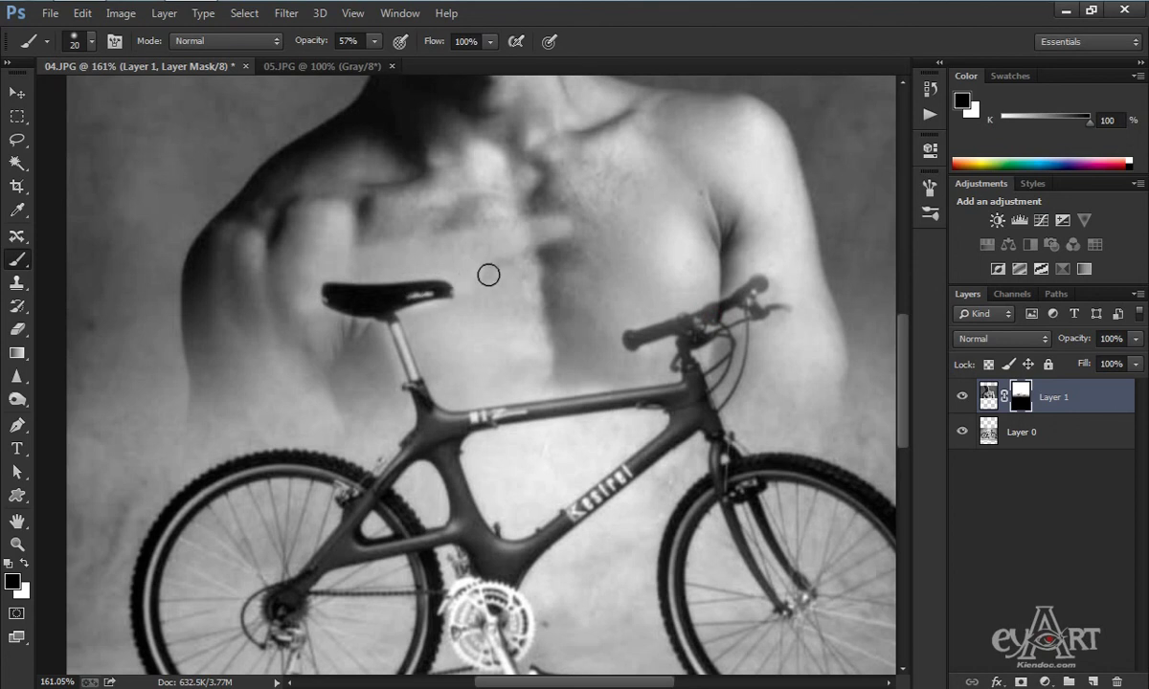
left_click(24, 564)
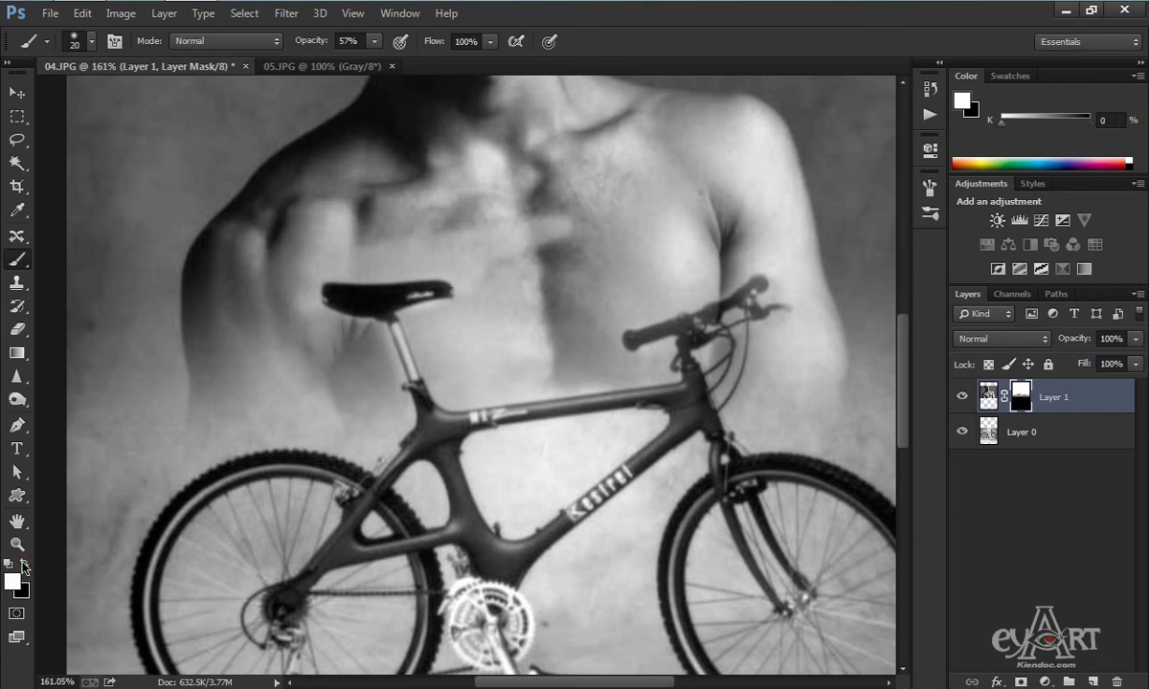
mouse_move(494, 262)
left_mouse_down()
mouse_move(565, 229)
mouse_move(447, 242)
mouse_move(455, 245)
mouse_move(440, 268)
mouse_move(483, 269)
mouse_move(348, 272)
left_mouse_up()
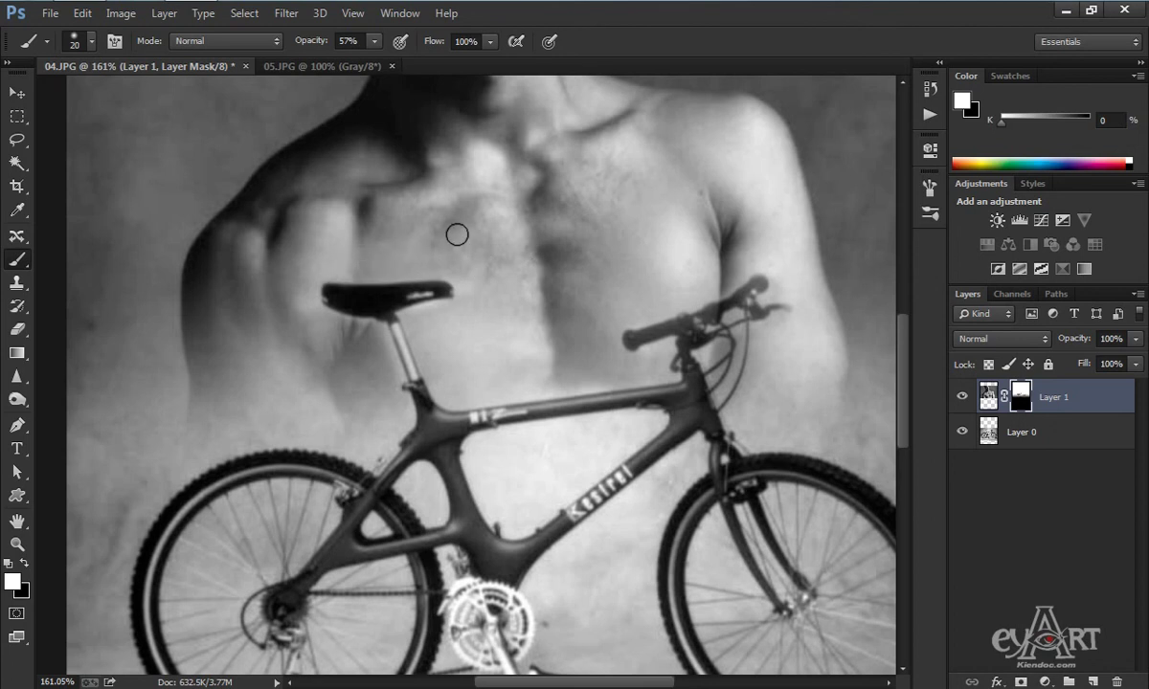
left_click(419, 319)
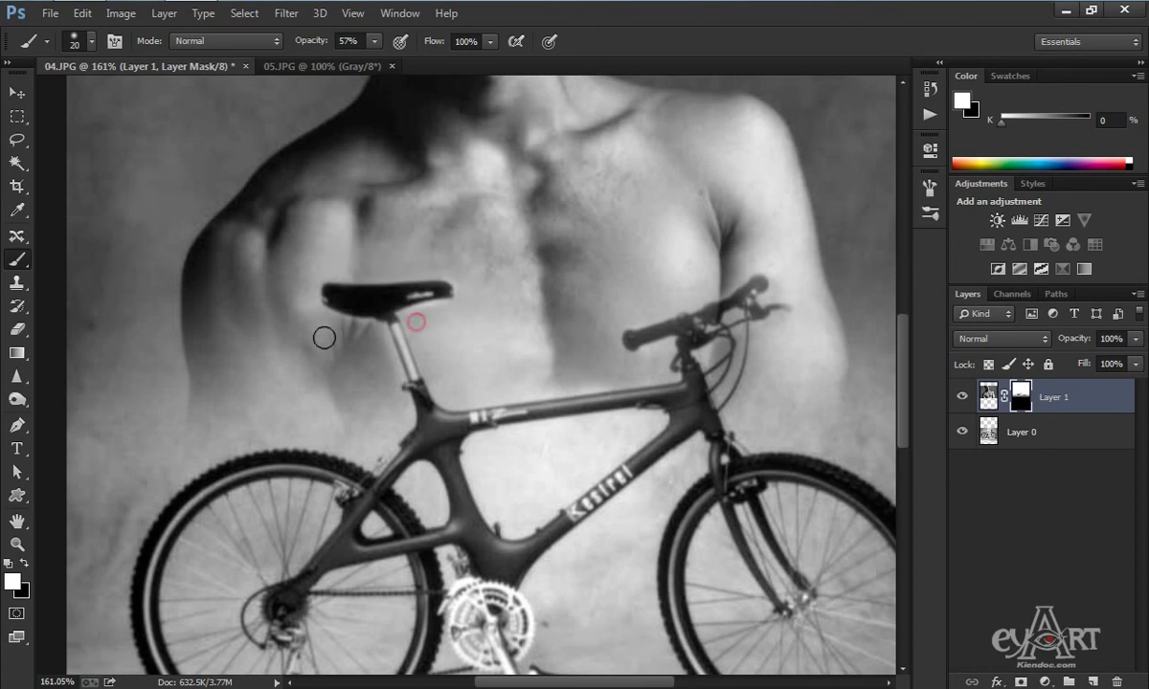
left_click(320, 330)
left_click_drag(315, 315, 345, 342)
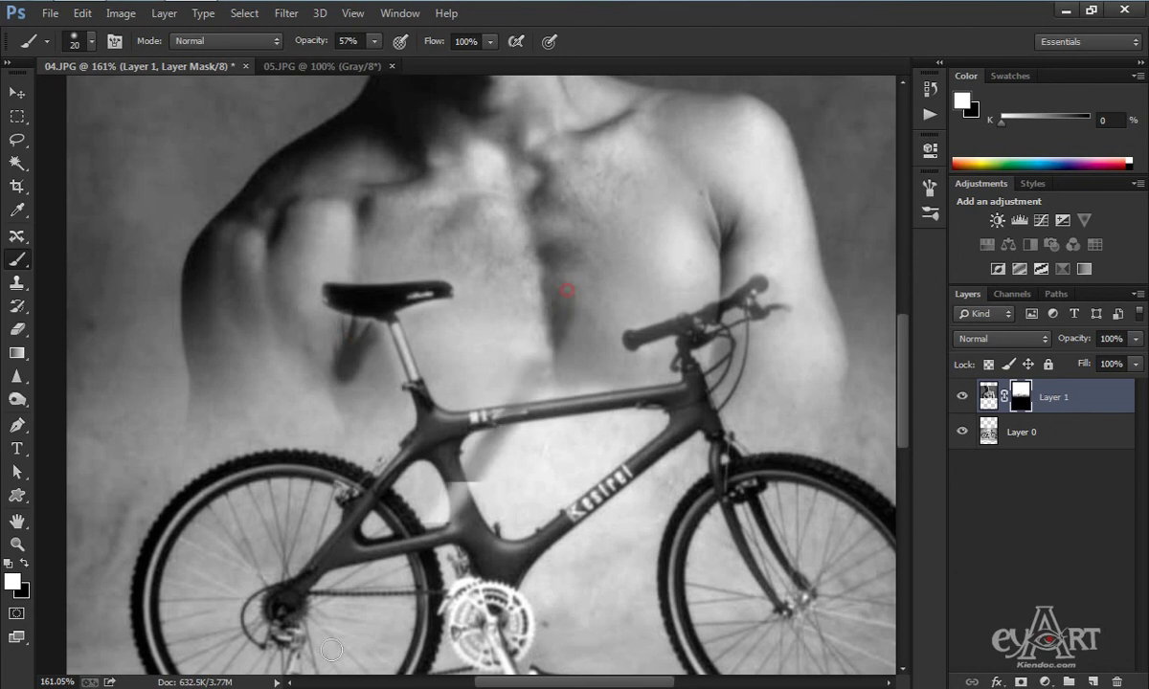
Paint white on the mask across the bicycle frame, and paint the area black again to bring the frame back.
left_click_drag(446, 501, 613, 496)
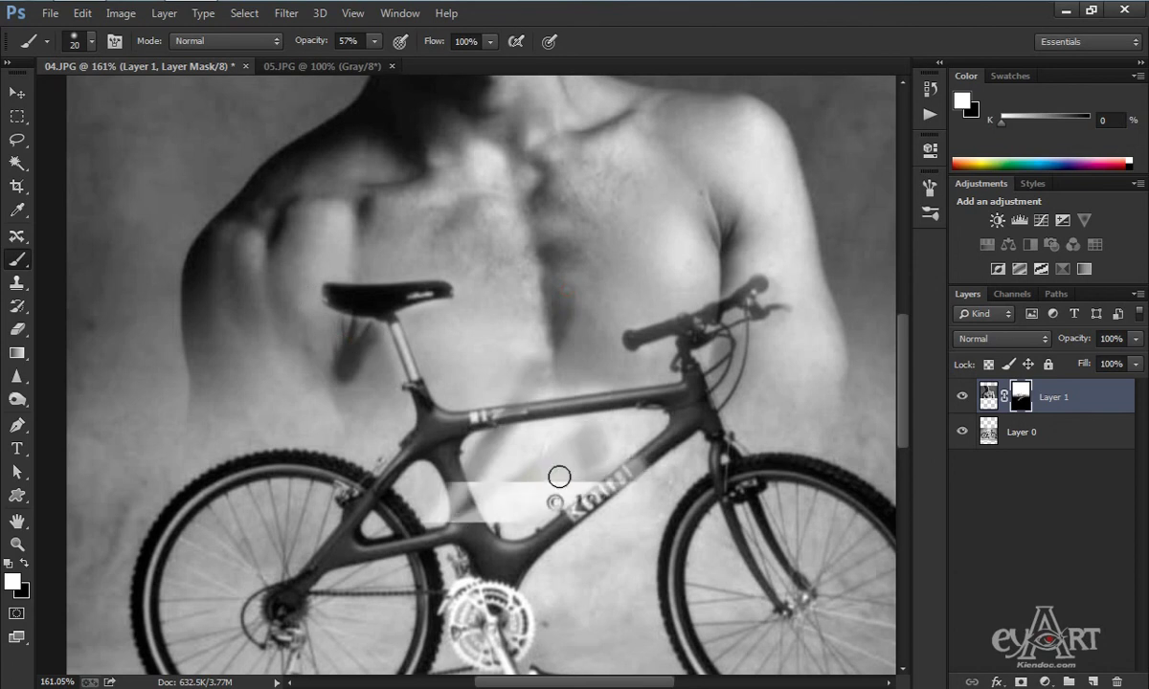
left_click(23, 564)
mouse_move(410, 480)
left_mouse_down()
mouse_move(525, 461)
mouse_move(480, 482)
mouse_move(549, 454)
mouse_move(500, 484)
mouse_move(418, 474)
mouse_move(483, 499)
mouse_move(536, 464)
mouse_move(446, 522)
left_mouse_up()
mouse_move(546, 522)
left_mouse_down()
mouse_move(440, 520)
mouse_move(500, 522)
mouse_move(438, 472)
mouse_move(476, 504)
mouse_move(641, 457)
mouse_move(558, 454)
mouse_move(516, 427)
mouse_move(465, 429)
mouse_move(494, 453)
mouse_move(503, 402)
mouse_move(461, 407)
mouse_move(483, 454)
mouse_move(506, 423)
mouse_move(602, 383)
mouse_move(578, 432)
mouse_move(484, 417)
mouse_move(521, 398)
left_mouse_up()
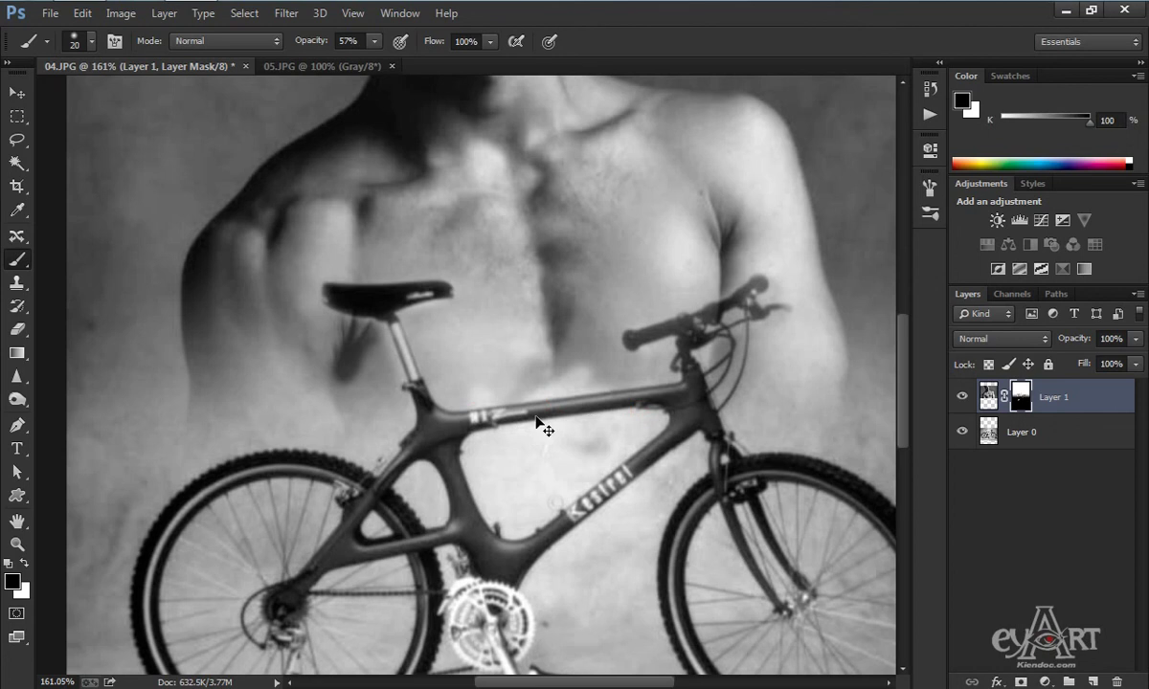
Crop the image to the blended photo, cutting off the transparent bands above and below and the copyright strip.
key("ctrl+0")
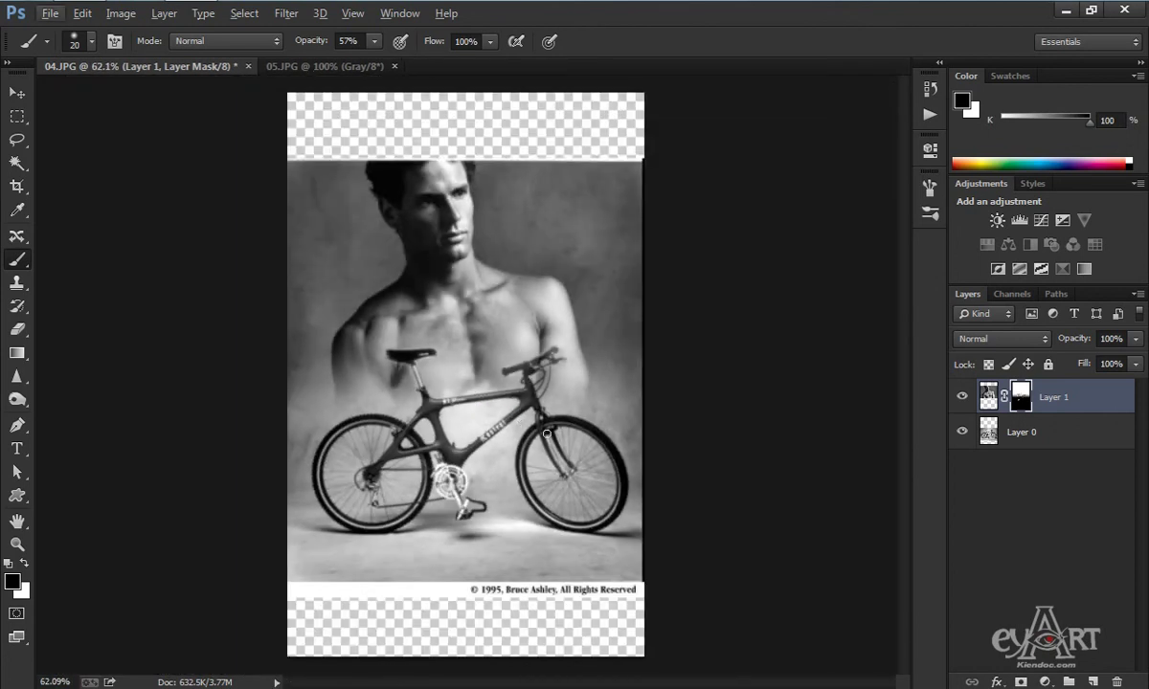
key("c")
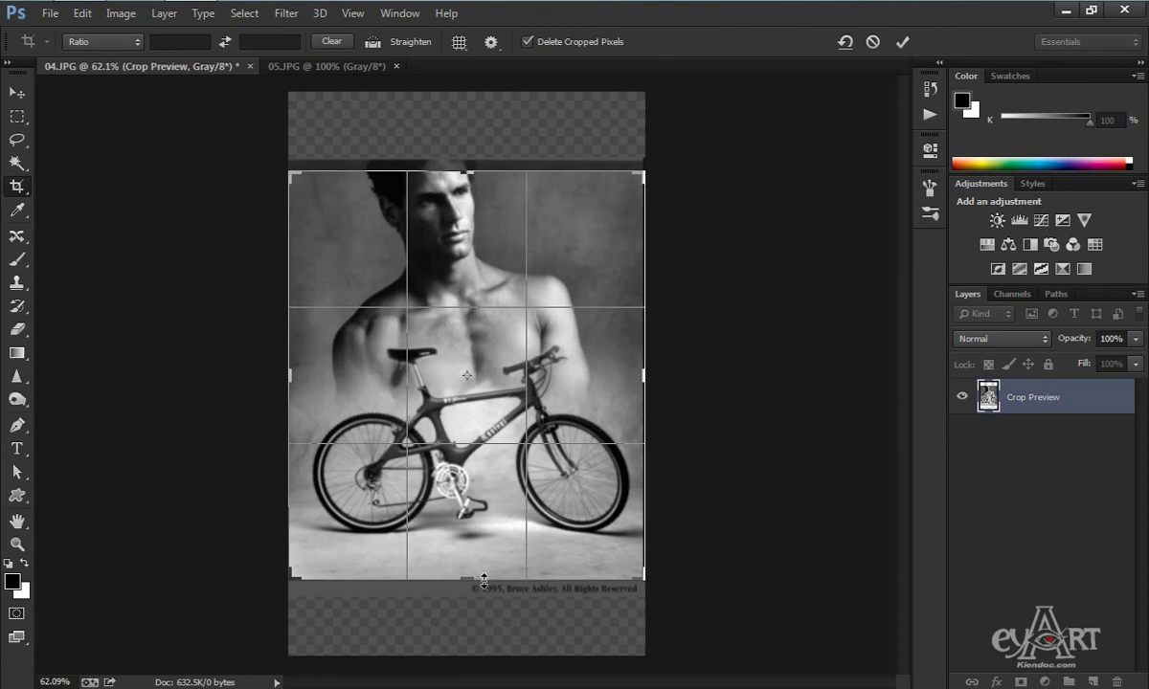
key("Return")
key("ctrl+0")
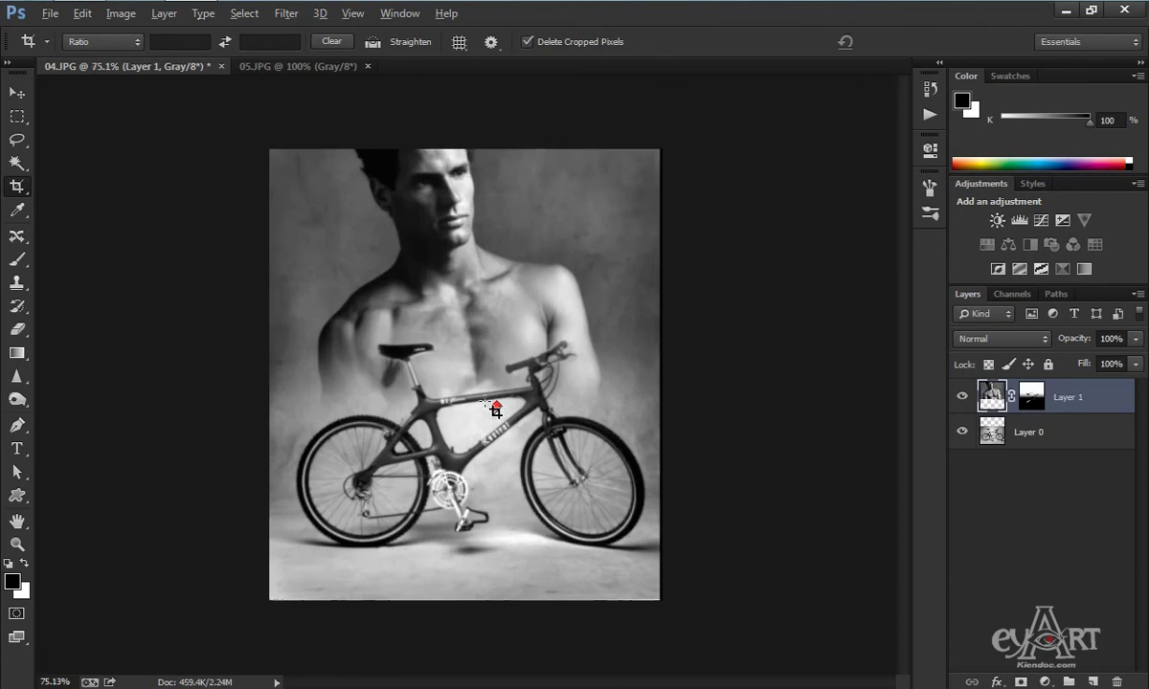